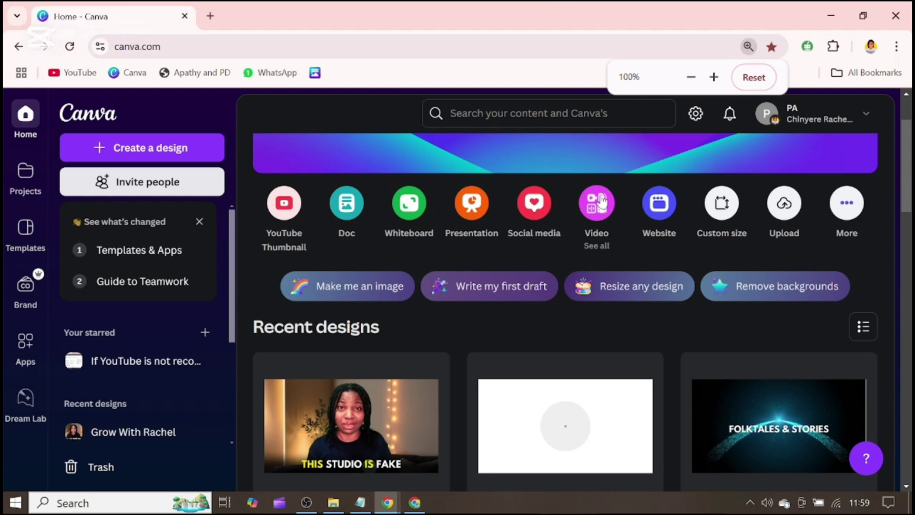
Open the Create a design dialog showing the Videos design formats.
click(601, 202)
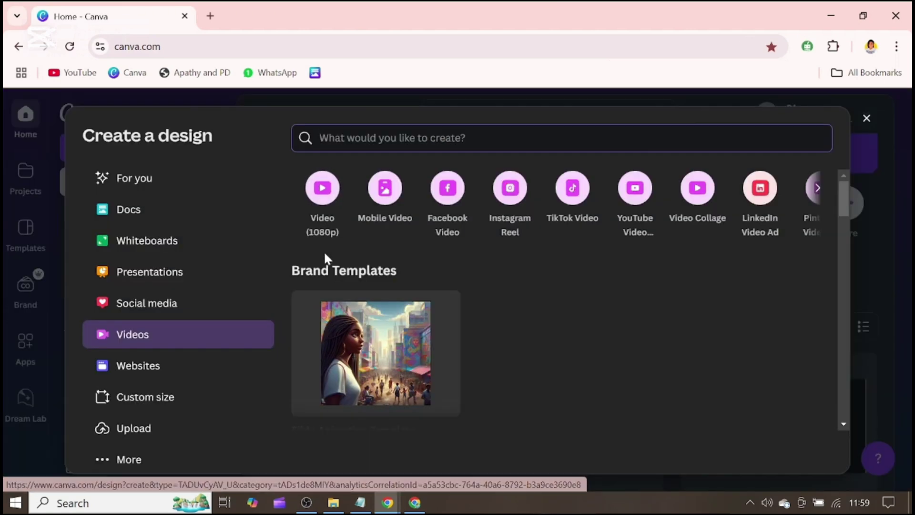
Start a blank 1080p Canva video design and bring up the Google Docs script.
click(325, 202)
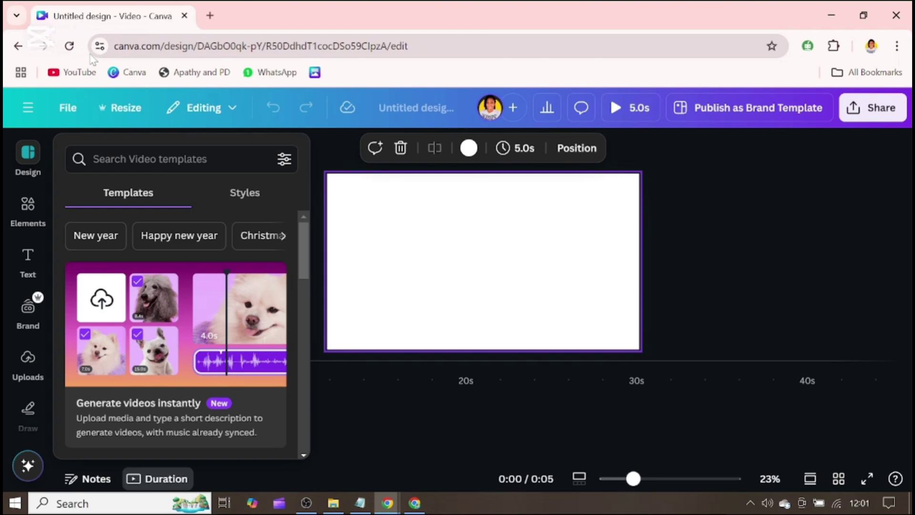
mouse_move(387, 502)
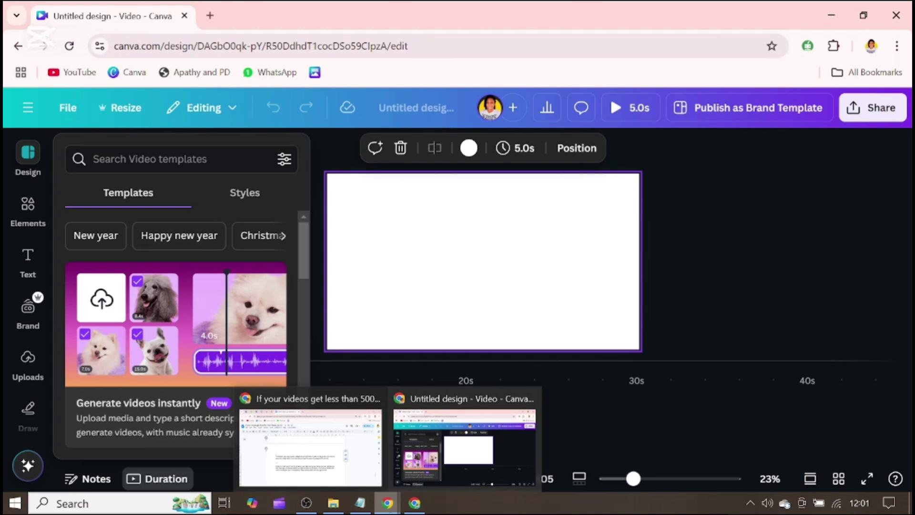
click(309, 448)
Select the entire voiceover script in Google Docs and launch Clipchamp.
drag(234, 346, 426, 453)
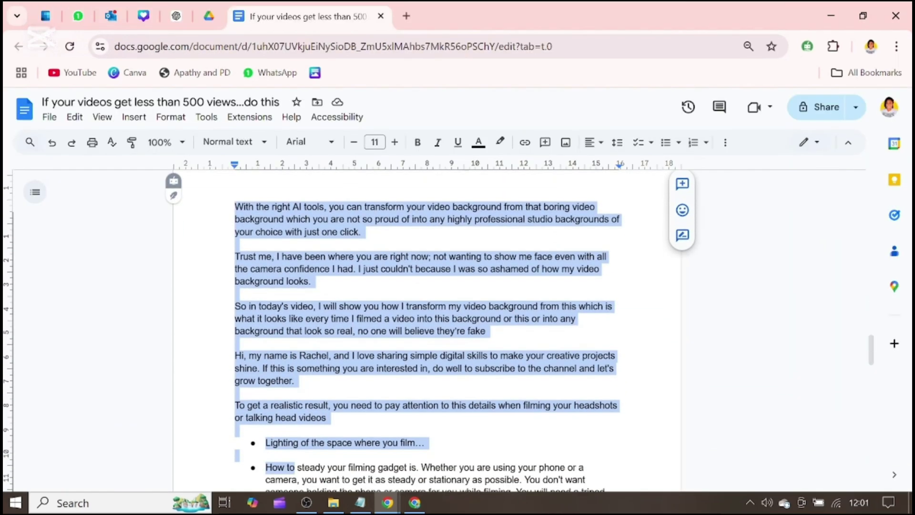
key(ctrl+shift+End)
click(279, 502)
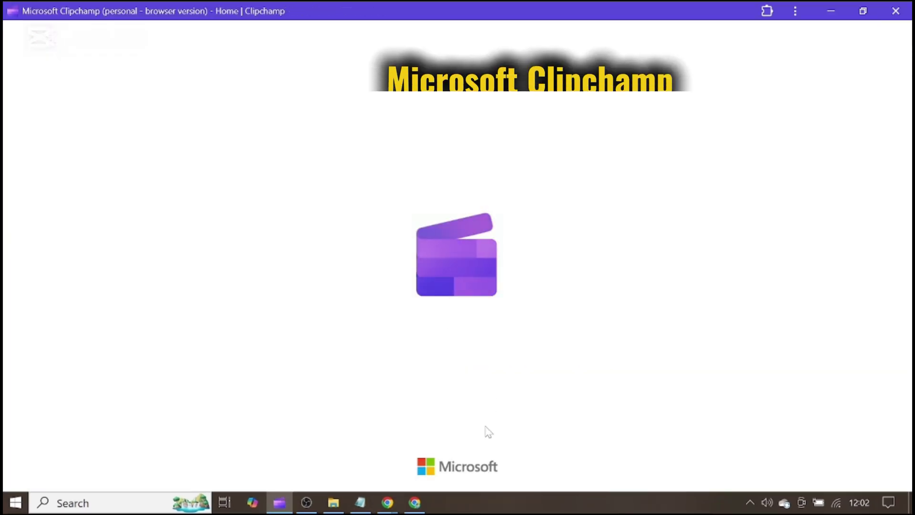
Start a new Clipchamp video from scratch holding a 5-second text-to-speech clip.
scroll(487, 431, down, 2)
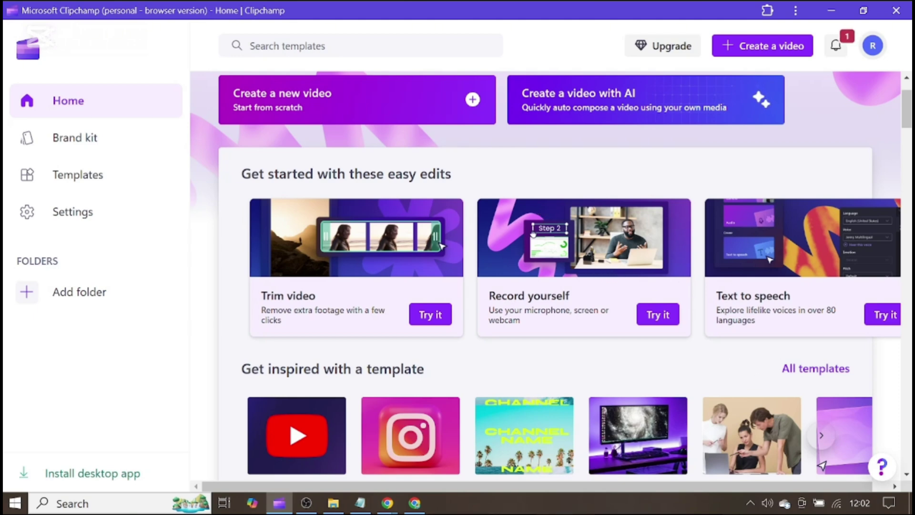
click(878, 315)
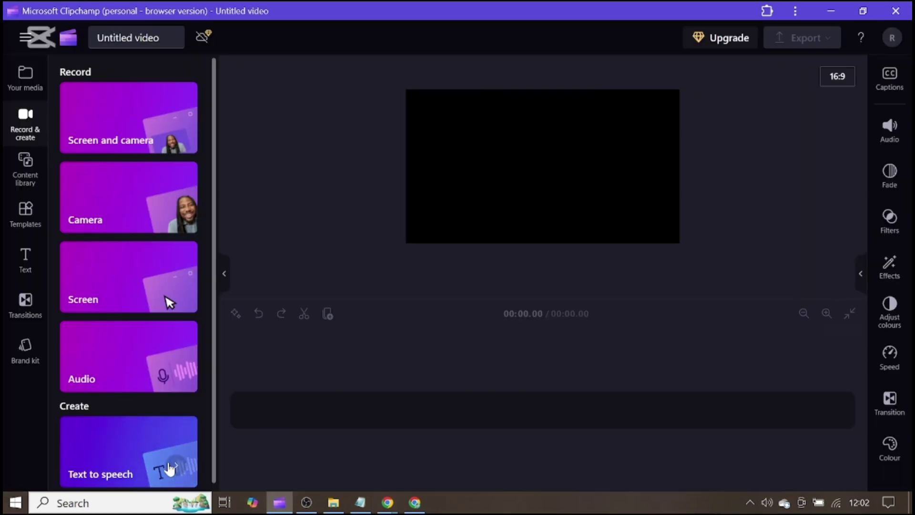
click(110, 465)
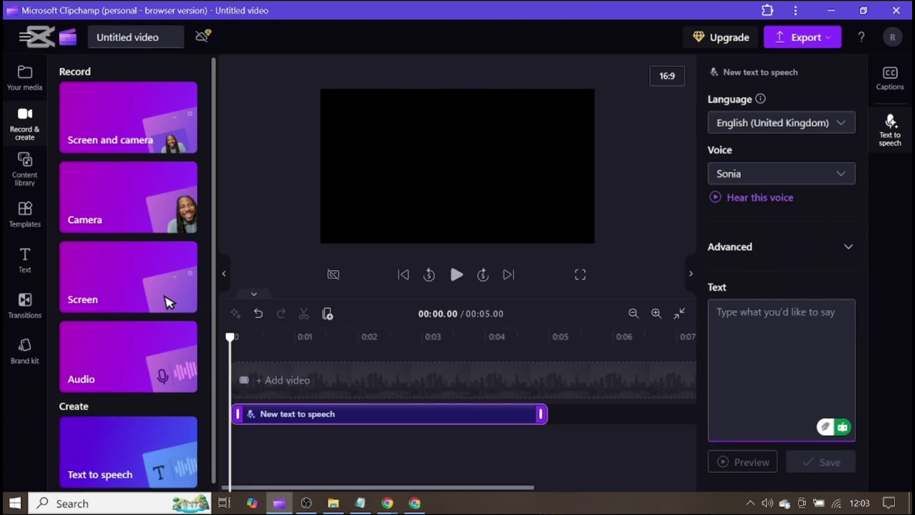
Paste the script as speech text, keep English (United Kingdom), and choose and preview voice Libby.
key(ctrl+v)
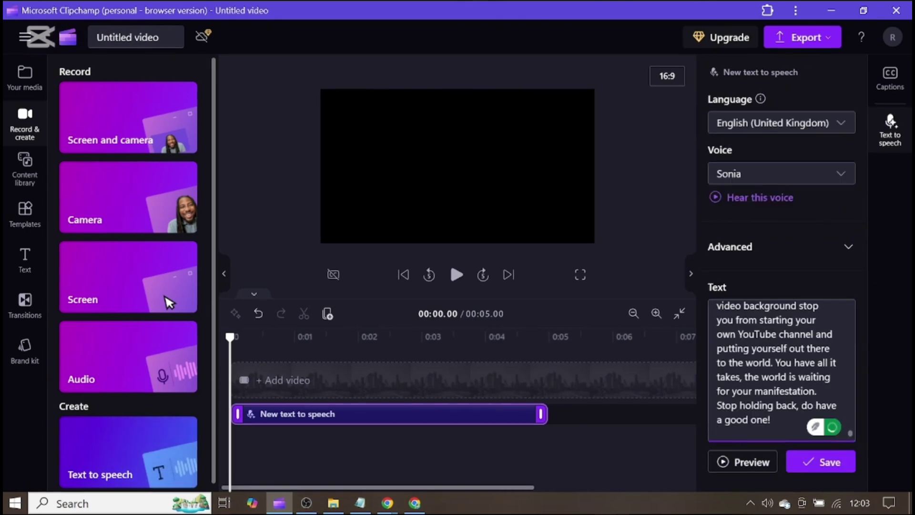
click(774, 125)
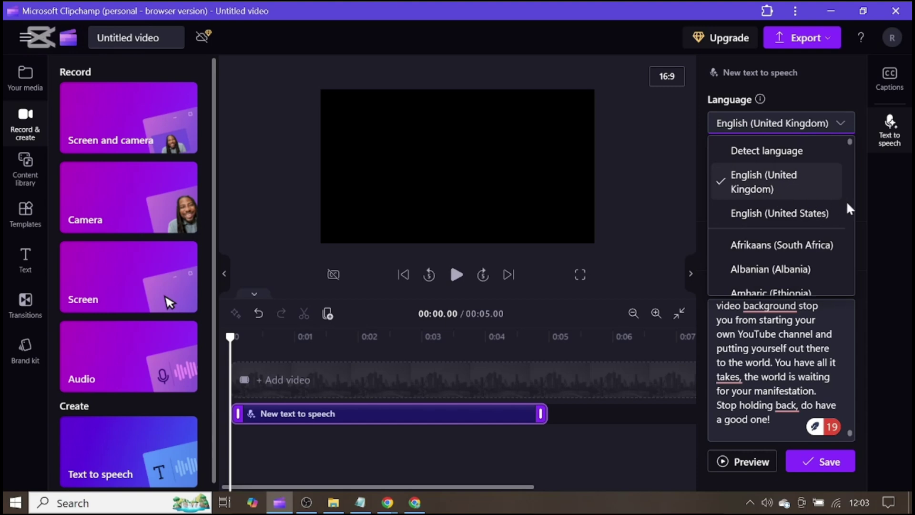
click(863, 207)
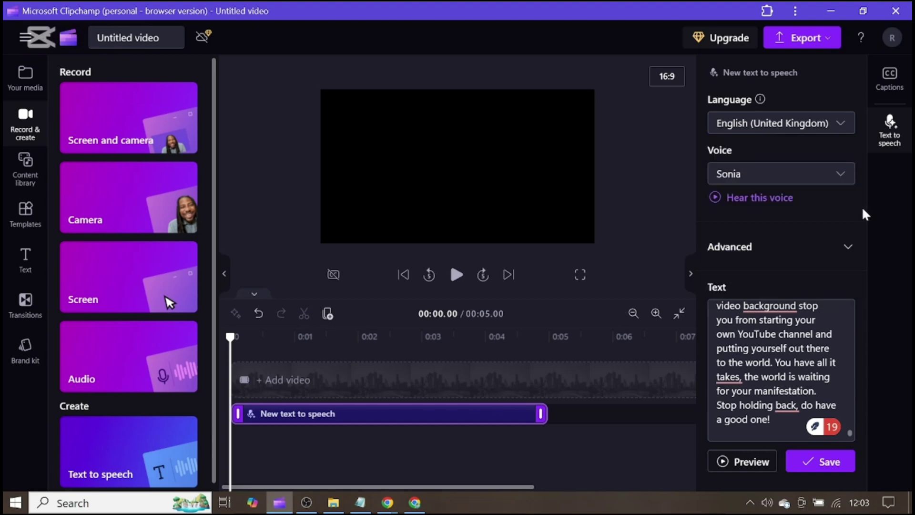
click(822, 183)
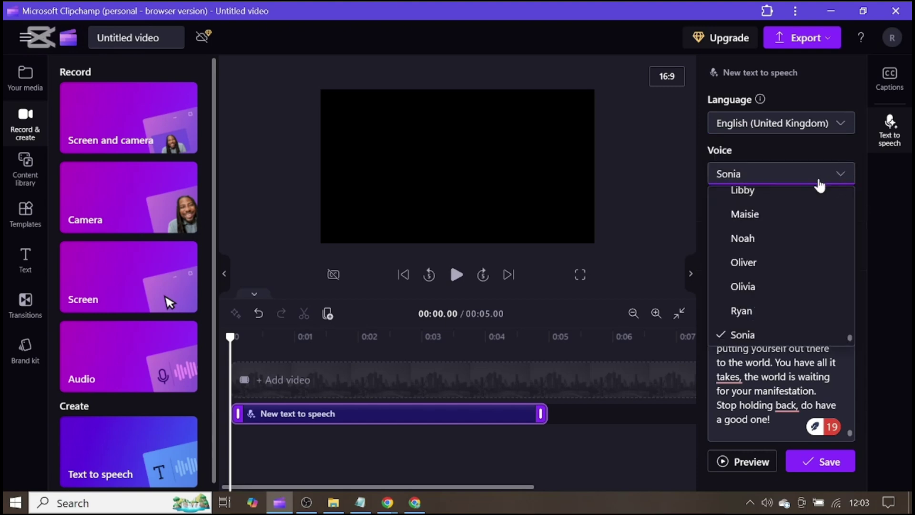
click(790, 192)
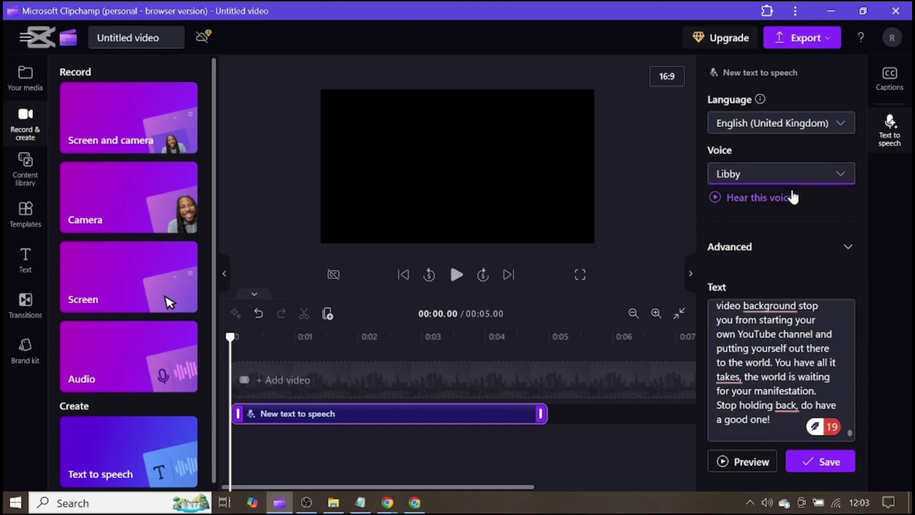
click(716, 198)
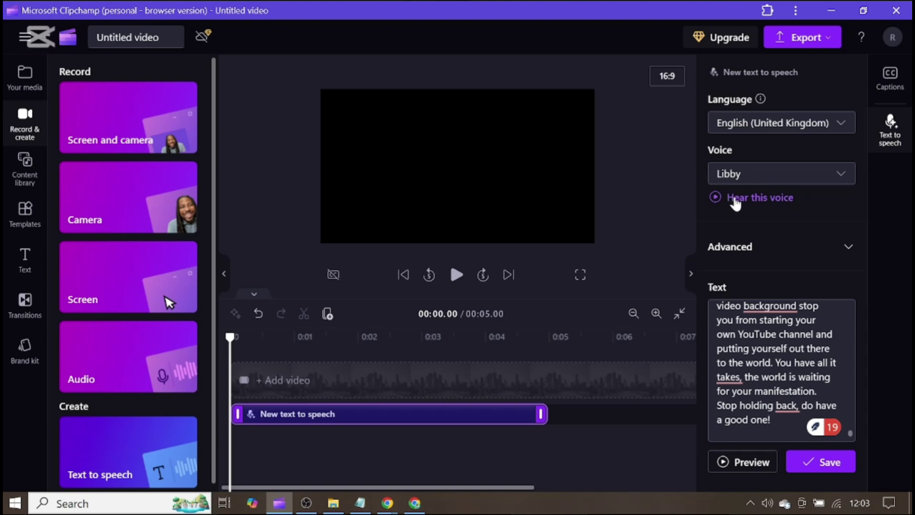
click(847, 256)
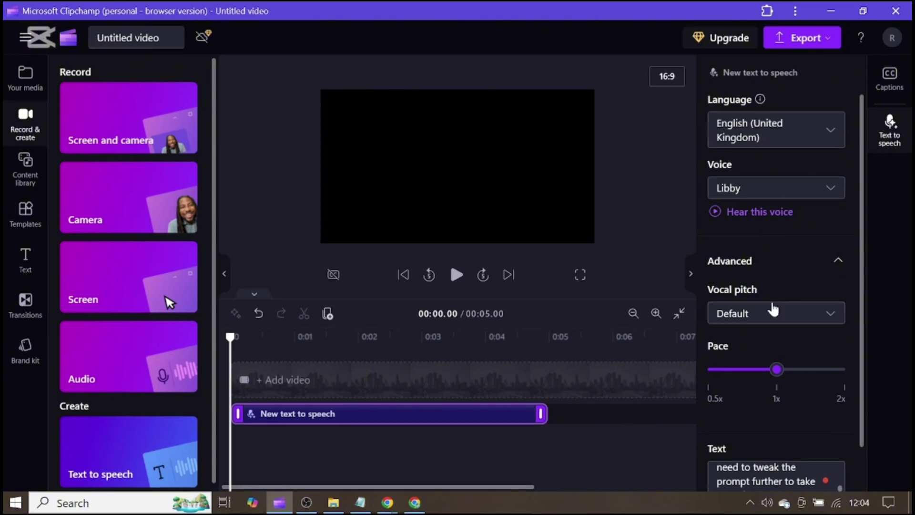
Keep Default pitch, slow the pace slightly below 1x, preview and save the 3:17 narration.
click(830, 323)
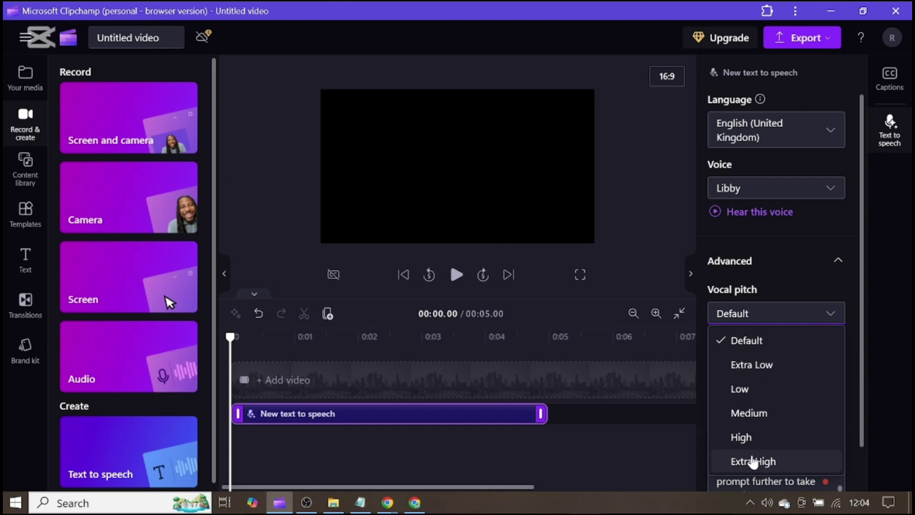
click(792, 246)
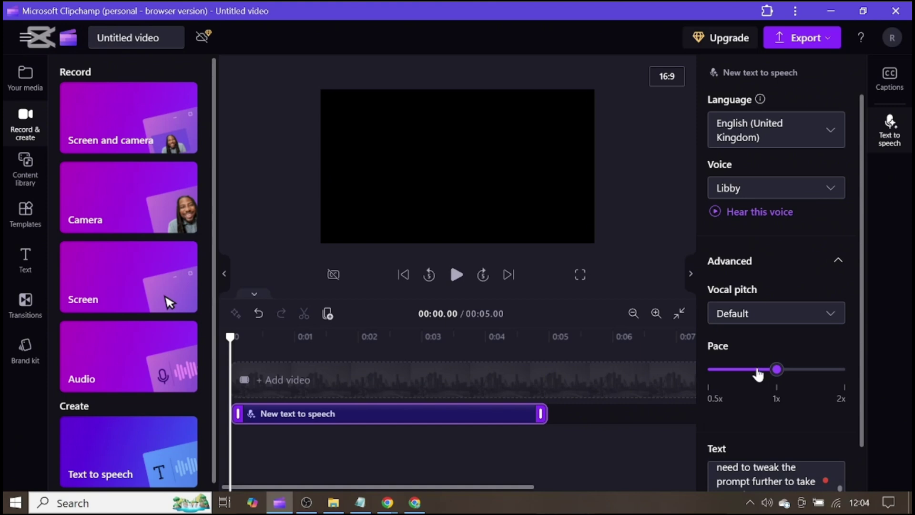
drag(775, 370, 770, 369)
scroll(761, 340, down, 1)
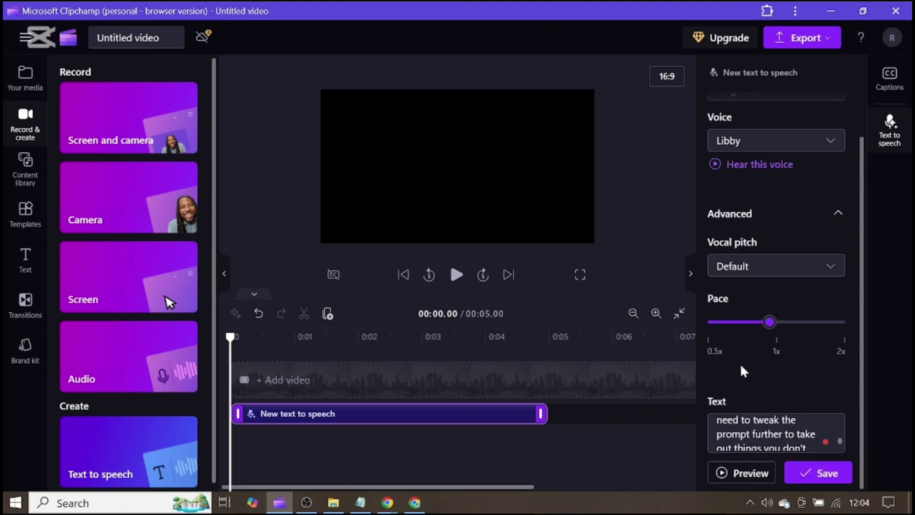
click(740, 479)
click(801, 472)
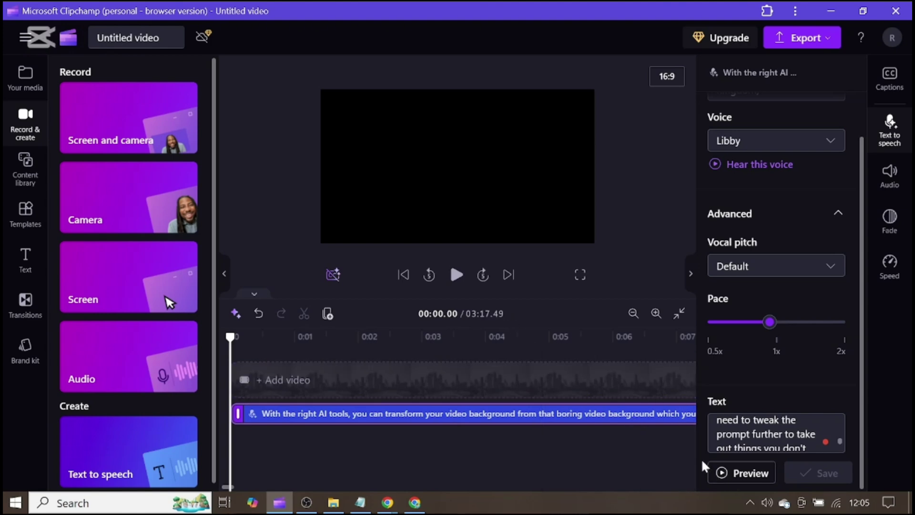
Rename the Clipchamp project to 'gf'.
click(798, 43)
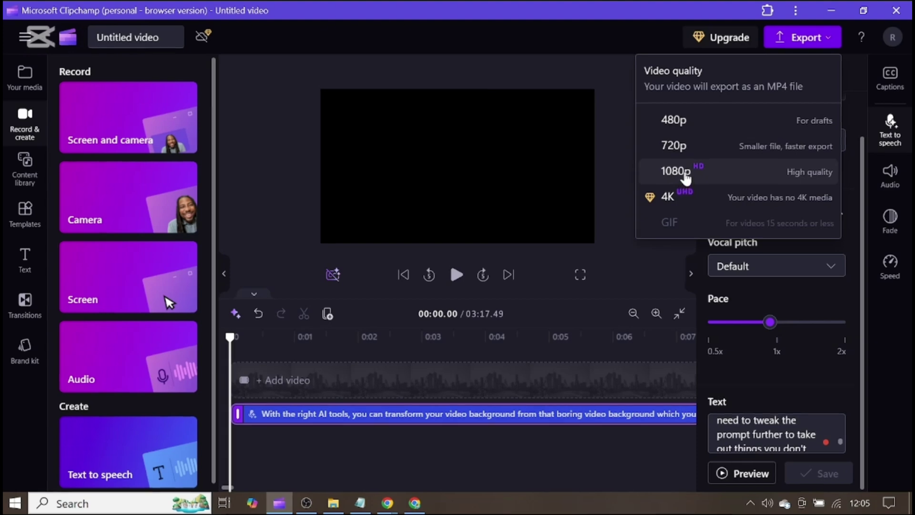
click(580, 86)
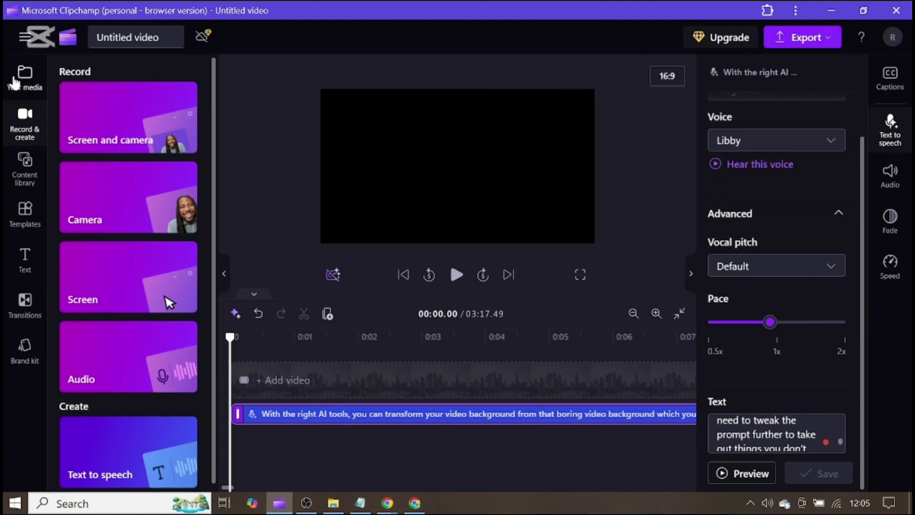
click(128, 37)
key(BackSpace)
text(gf)
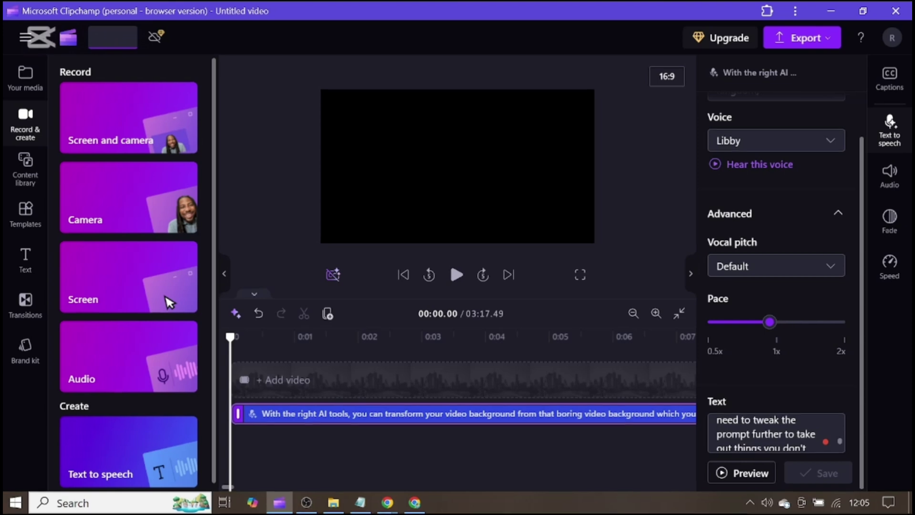
Export the project as a 1080p MP4 saved into the Videos folder.
click(802, 37)
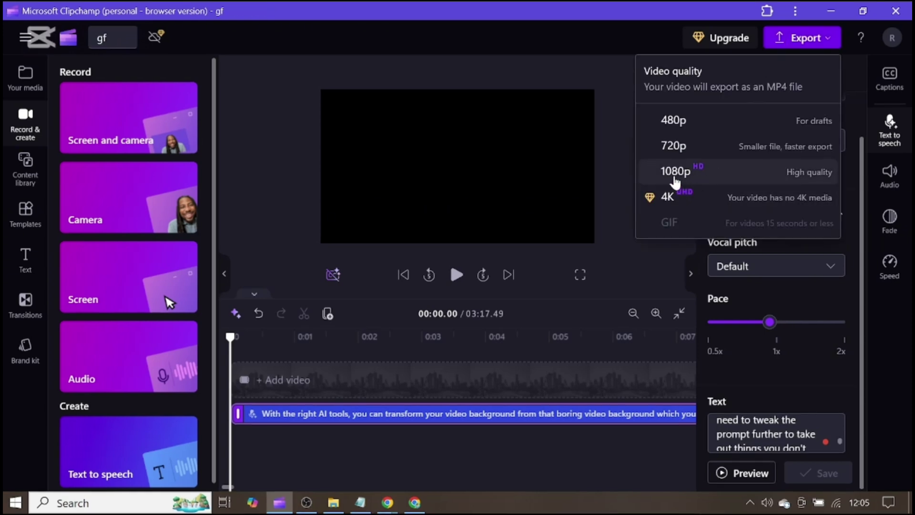
click(674, 176)
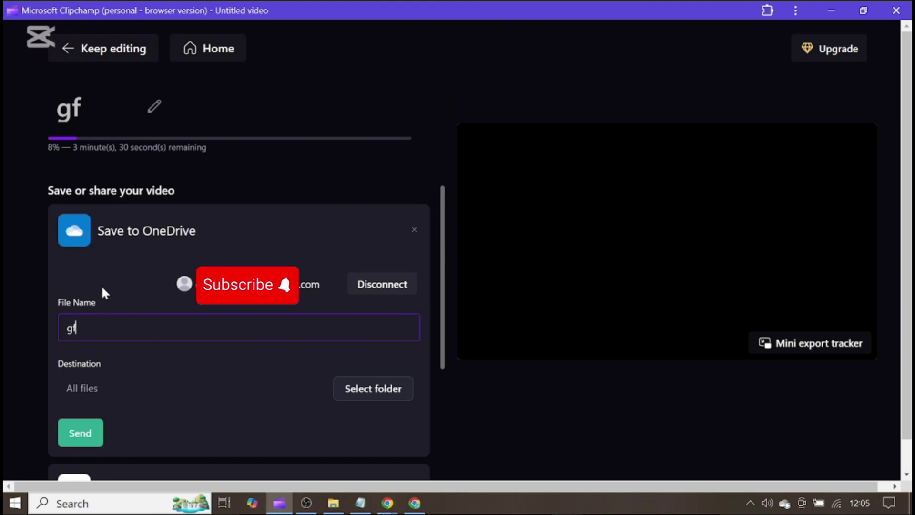
scroll(133, 235, down, 5)
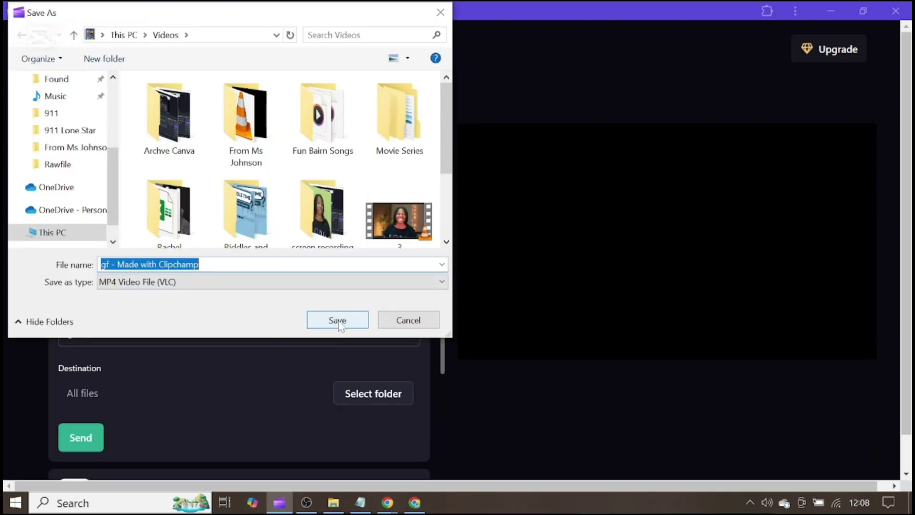
click(338, 322)
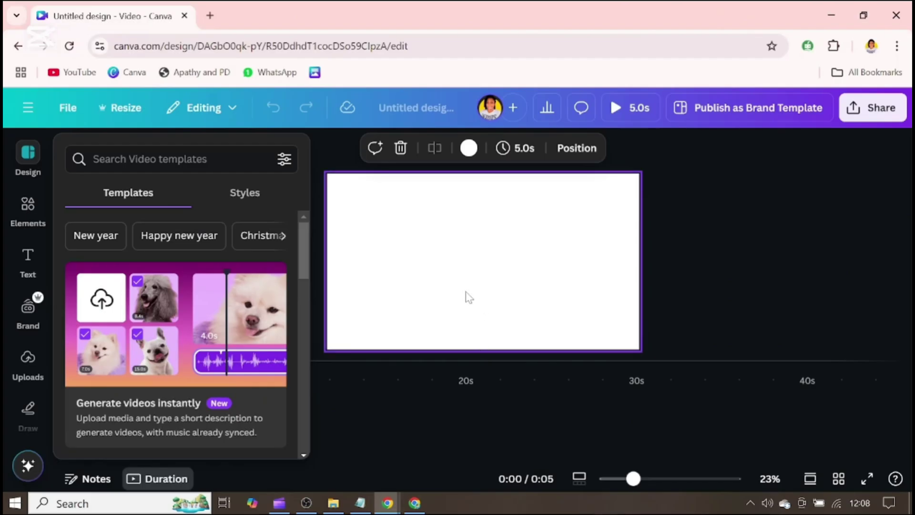
Upload the exported gf video and add the 3:17 clip to the page.
click(29, 361)
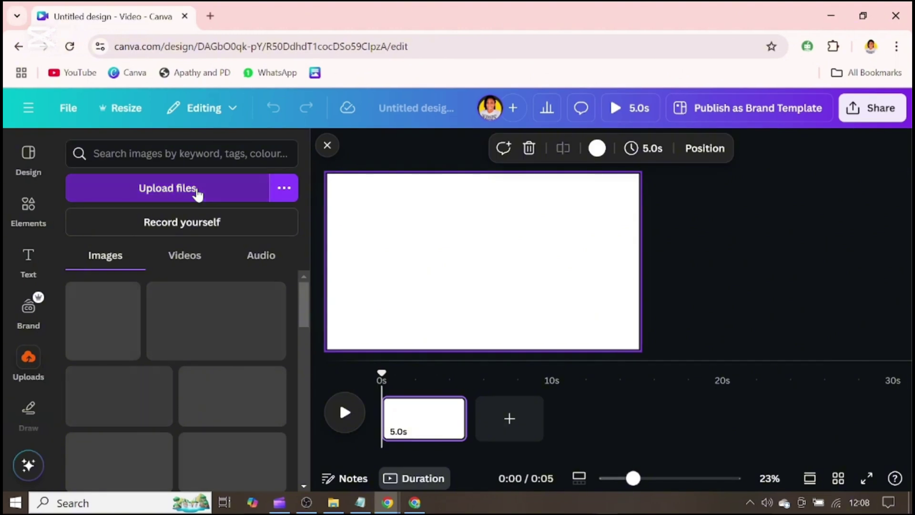
click(198, 190)
click(169, 228)
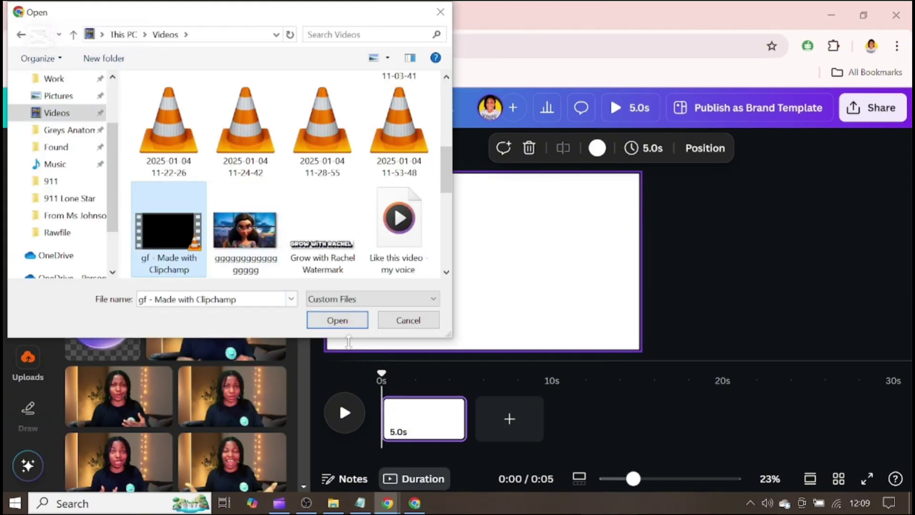
click(338, 321)
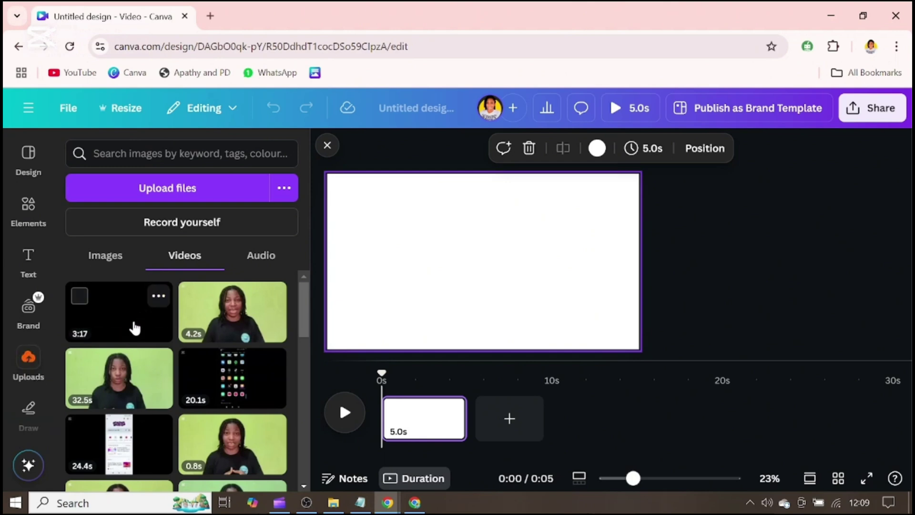
click(133, 330)
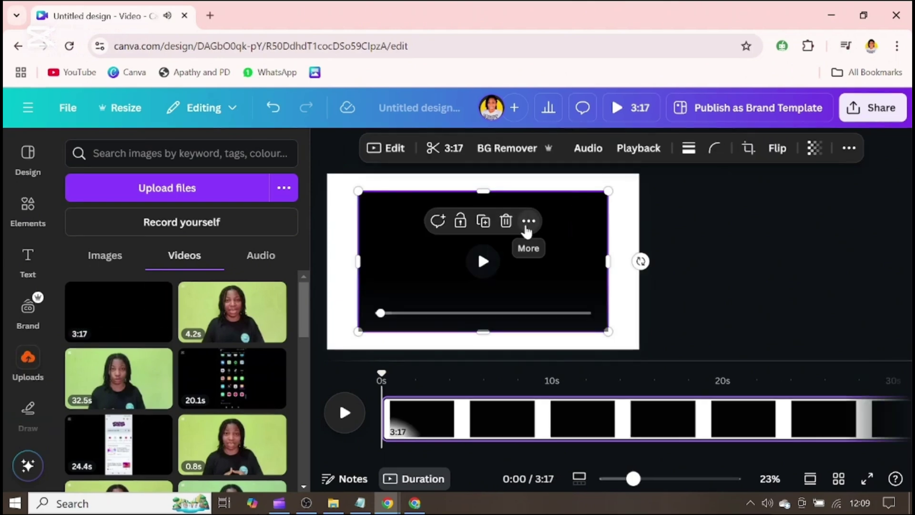
Extract the video's audio onto its own track, then restore and play the video.
click(527, 222)
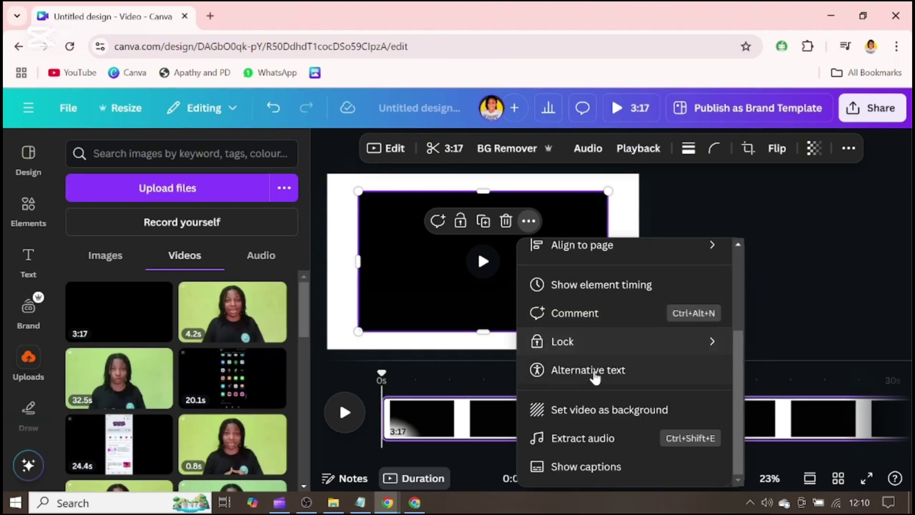
click(593, 449)
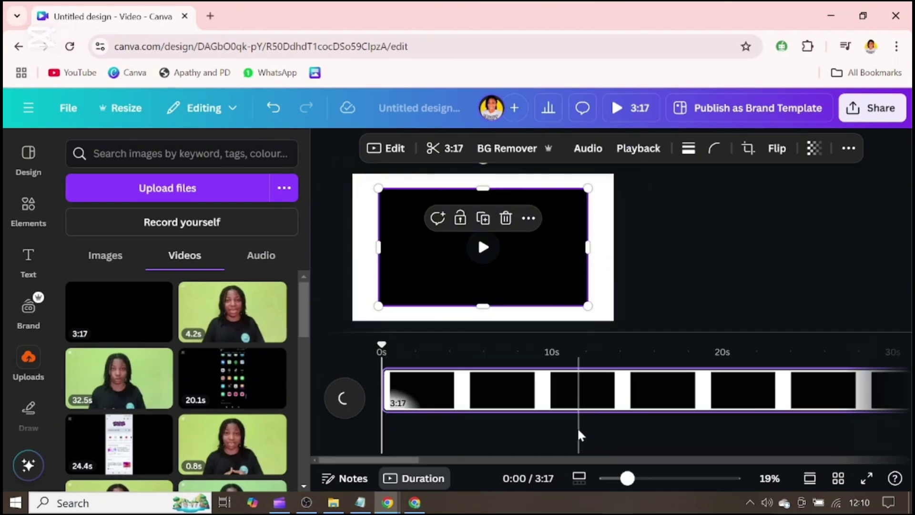
click(576, 431)
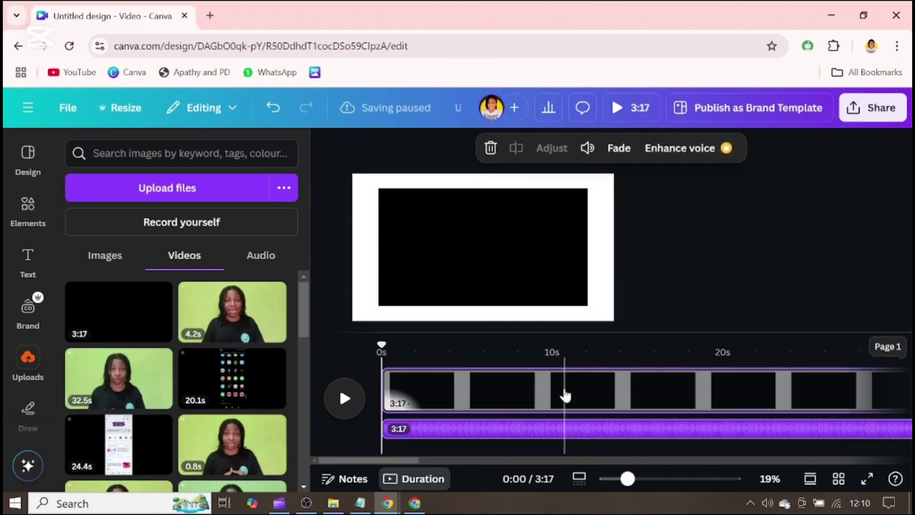
click(541, 267)
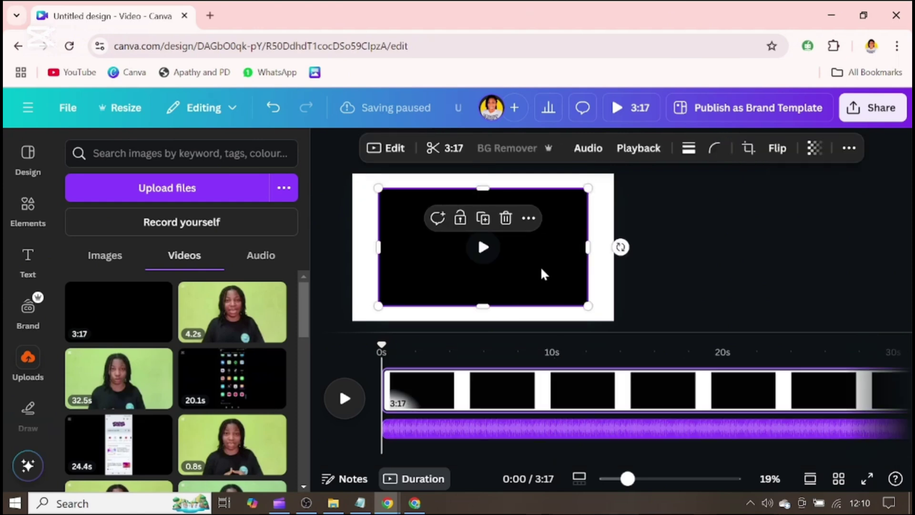
click(505, 219)
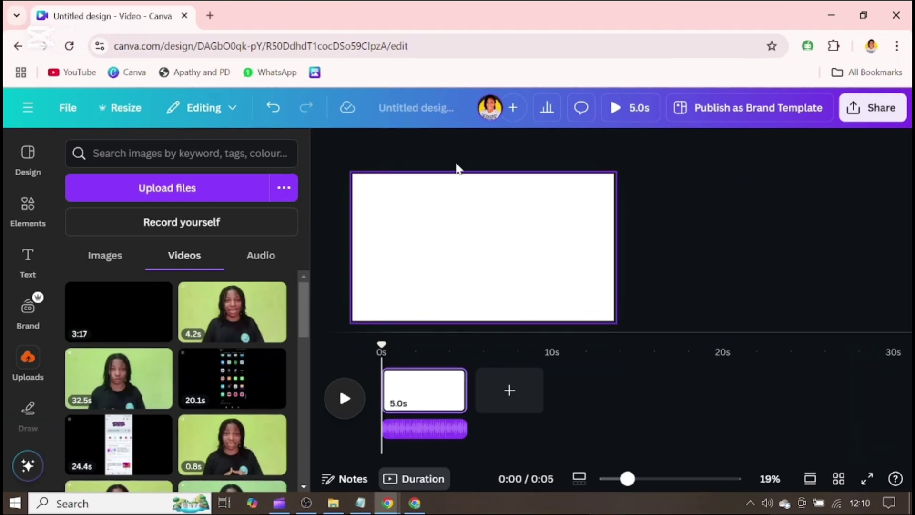
click(274, 108)
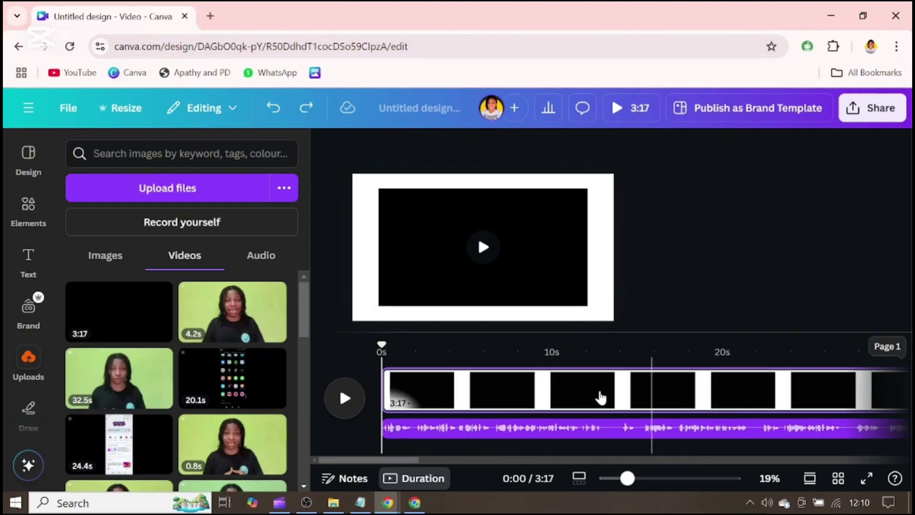
click(472, 263)
Delete the video from the page, keeping its extracted voiceover audio track.
click(470, 262)
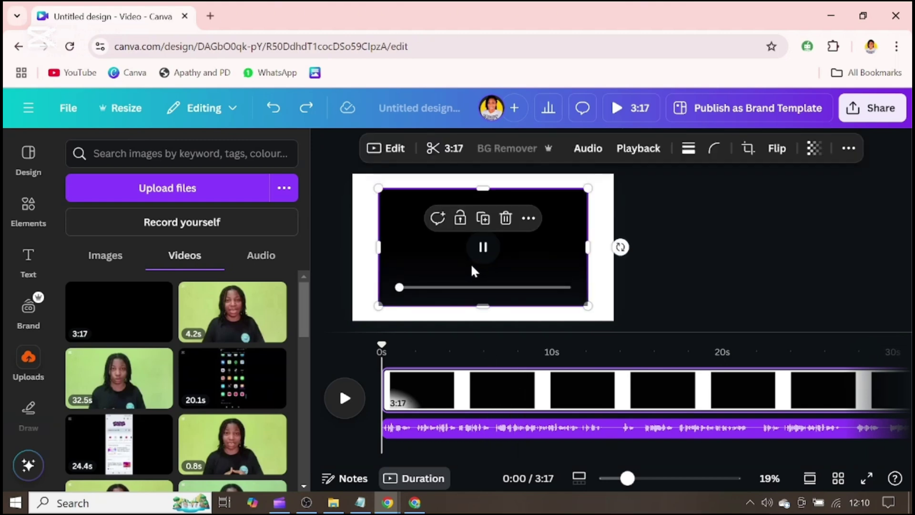
click(506, 220)
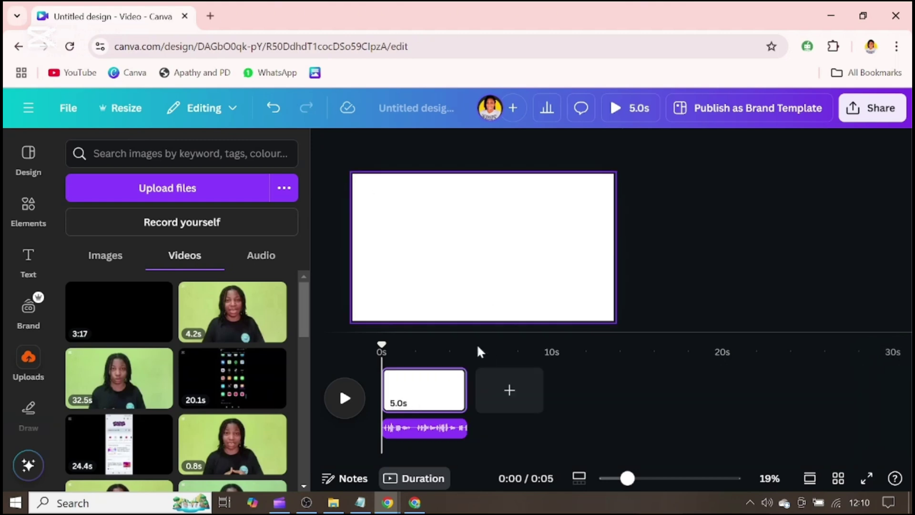
mouse_move(445, 387)
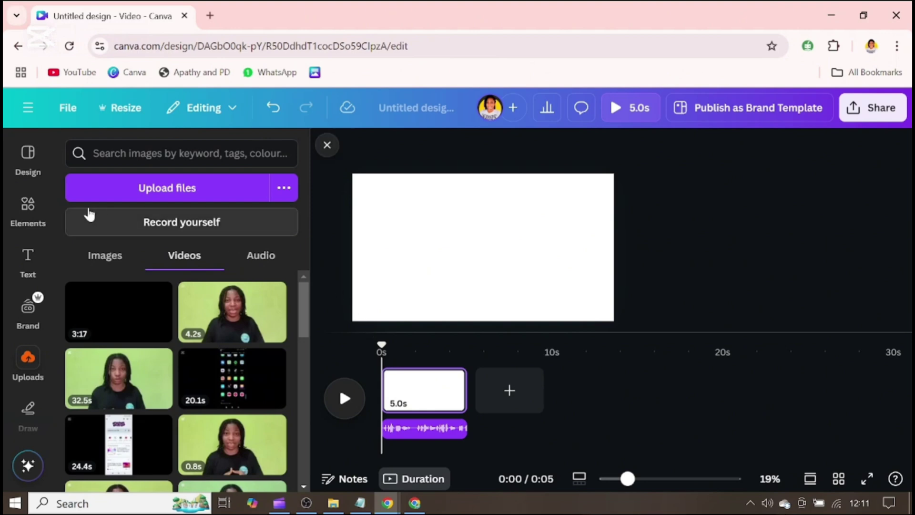
click(30, 211)
Search the Elements library for 'ai tools'.
click(172, 155)
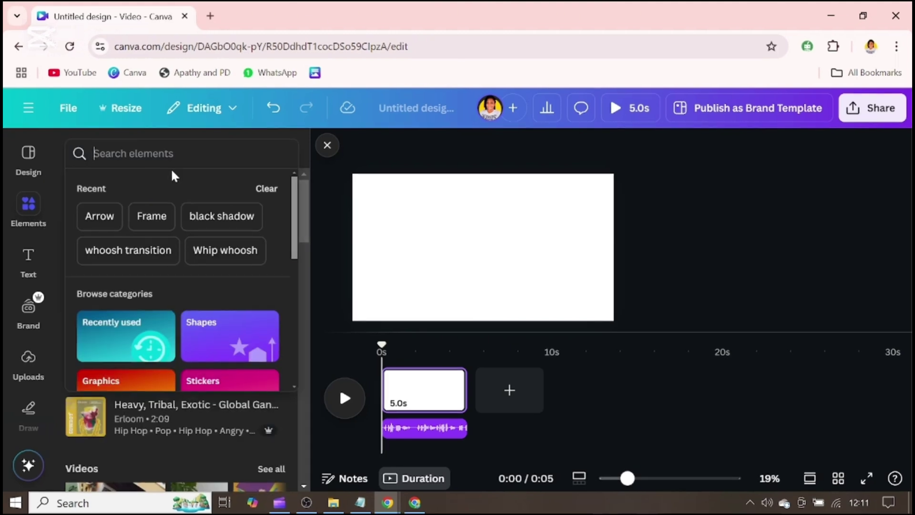
text(air)
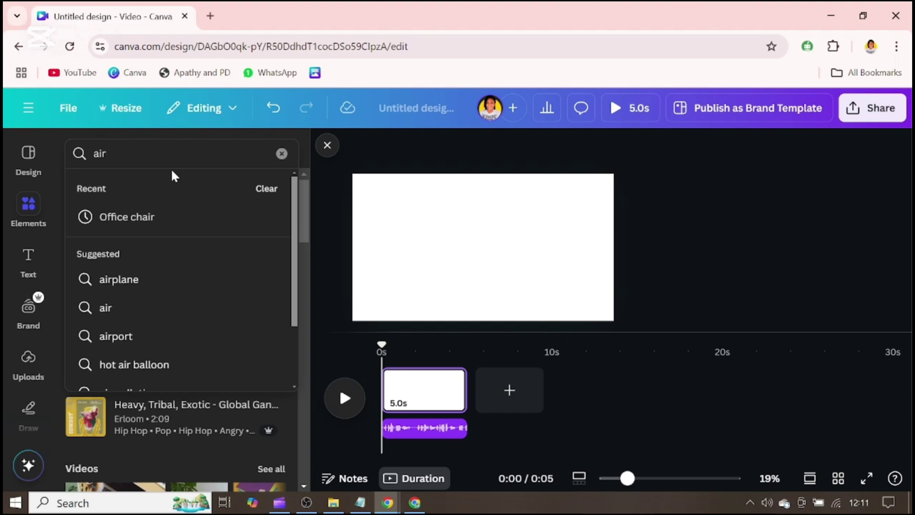
key(BackSpace)
text(tools)
key(Return)
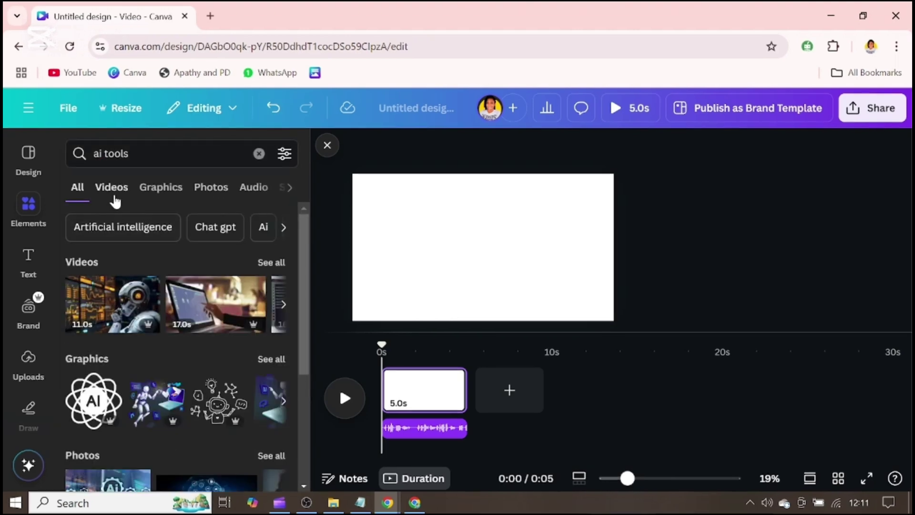
Show only video results and filter them to Price: Free.
click(114, 189)
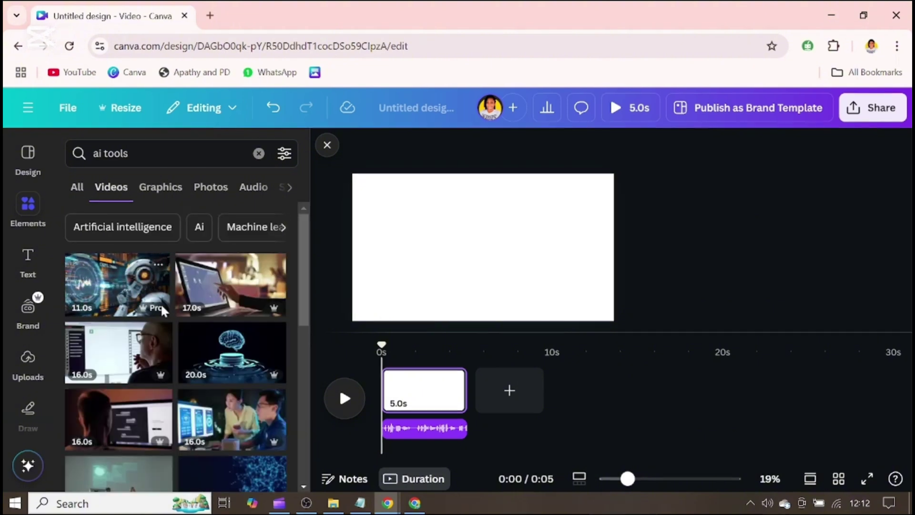
scroll(178, 346, down, 1)
scroll(178, 346, down, 1)
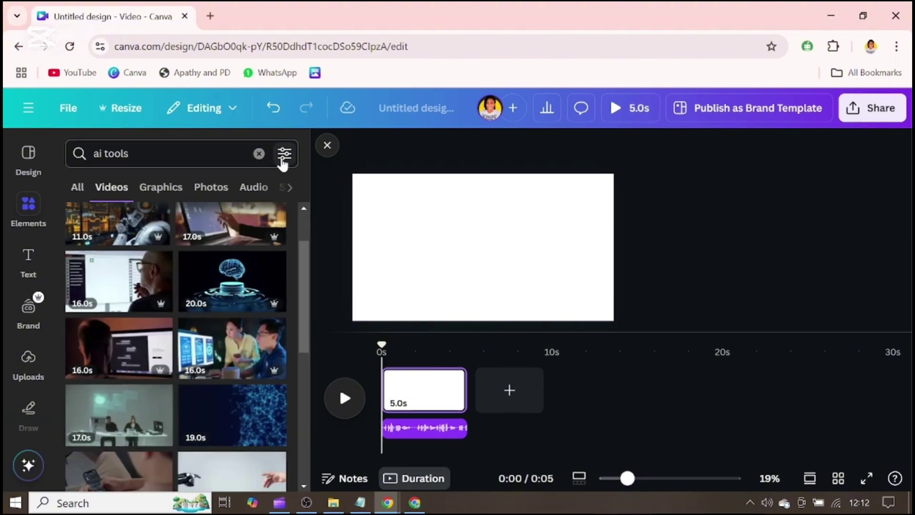
click(284, 155)
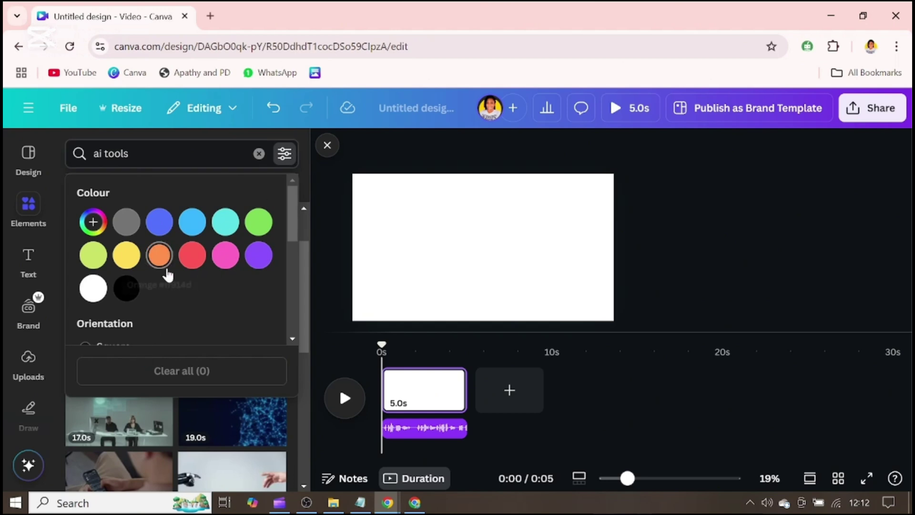
scroll(171, 270, down, 5)
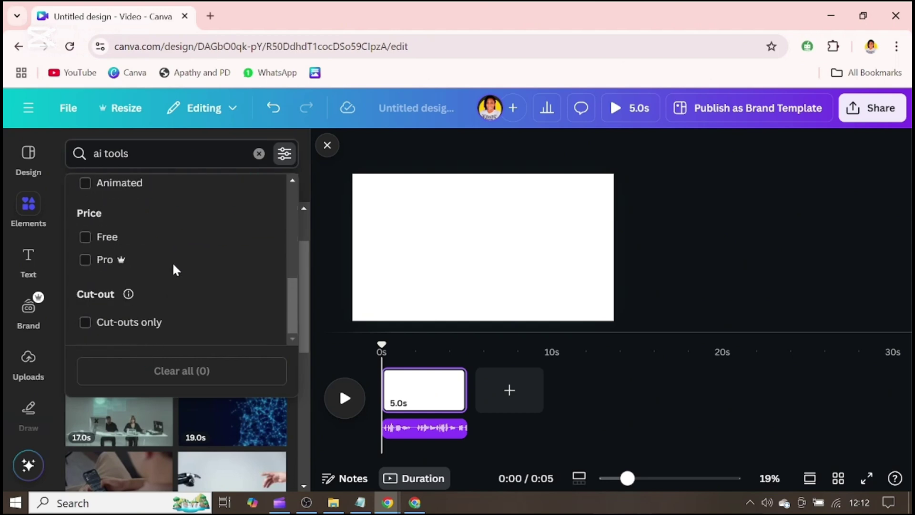
click(86, 239)
click(316, 225)
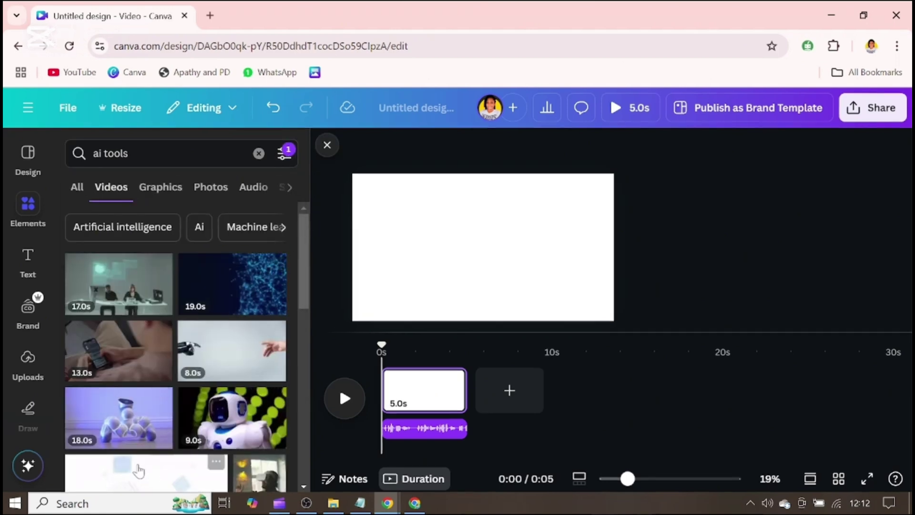
Add the robot stock video and set it as the page background.
click(231, 416)
click(528, 220)
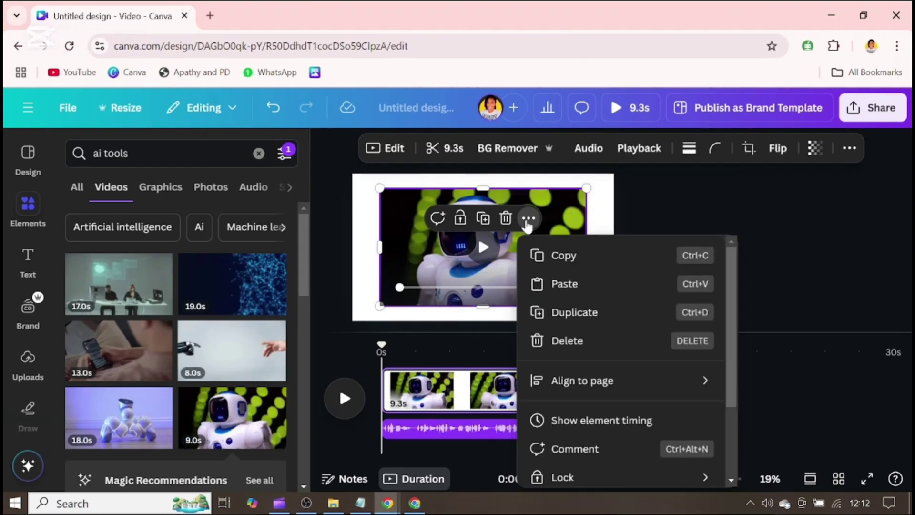
scroll(580, 334, down, 3)
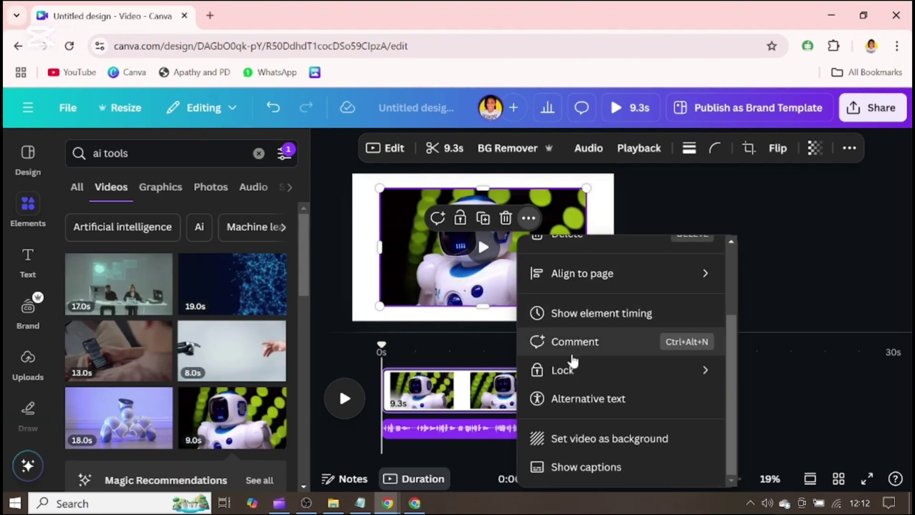
click(567, 436)
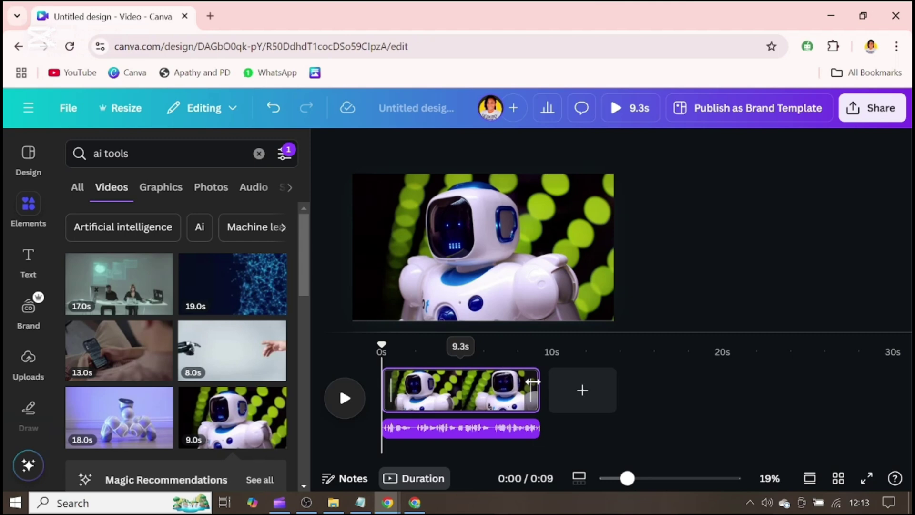
Trim the robot clip down to 4.1 seconds in the timeline.
drag(527, 388, 461, 394)
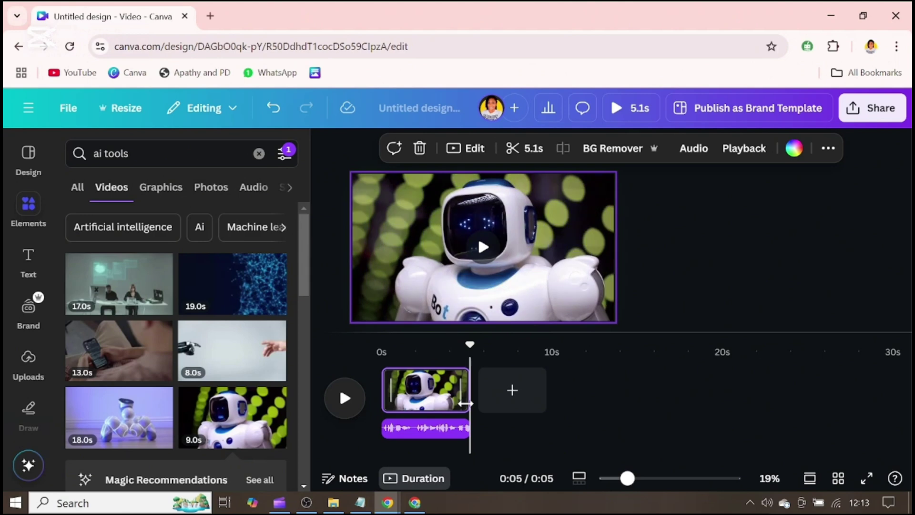
drag(464, 403, 456, 402)
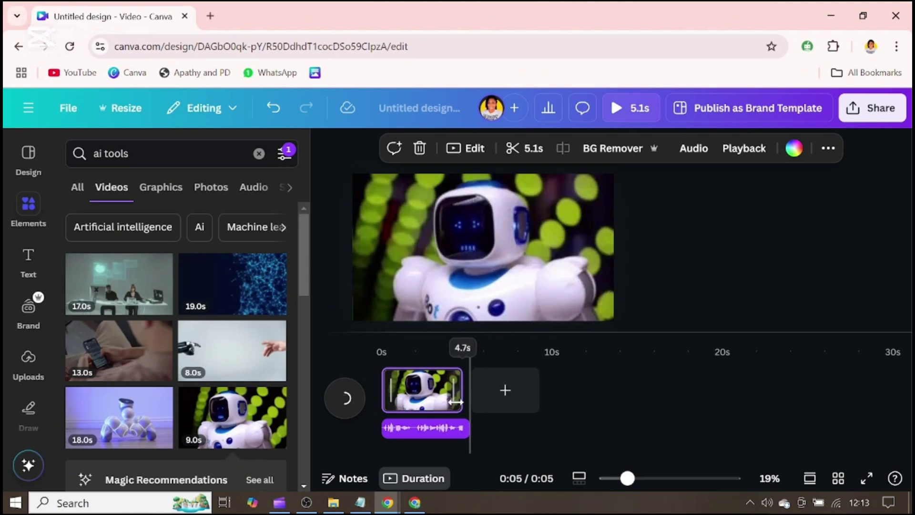
drag(453, 402, 443, 403)
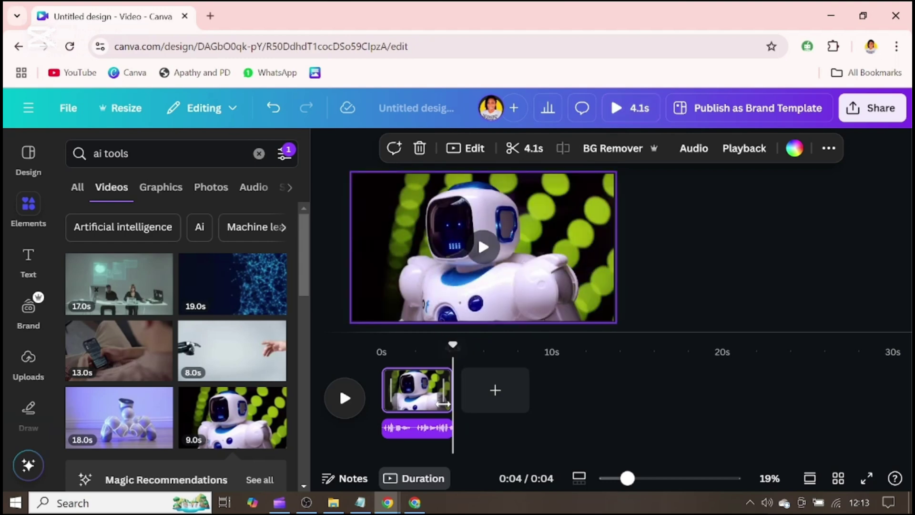
Add a blank page after the robot clip and preview the video playback.
click(484, 404)
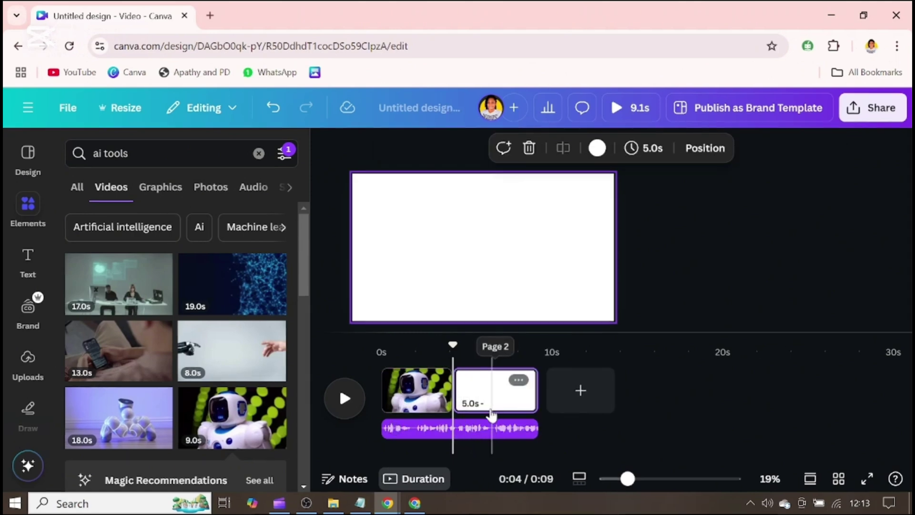
click(346, 407)
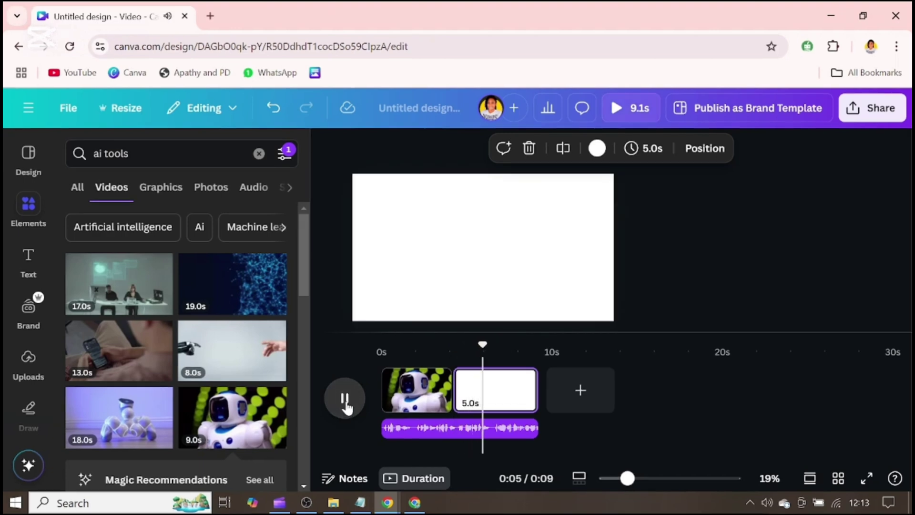
click(346, 406)
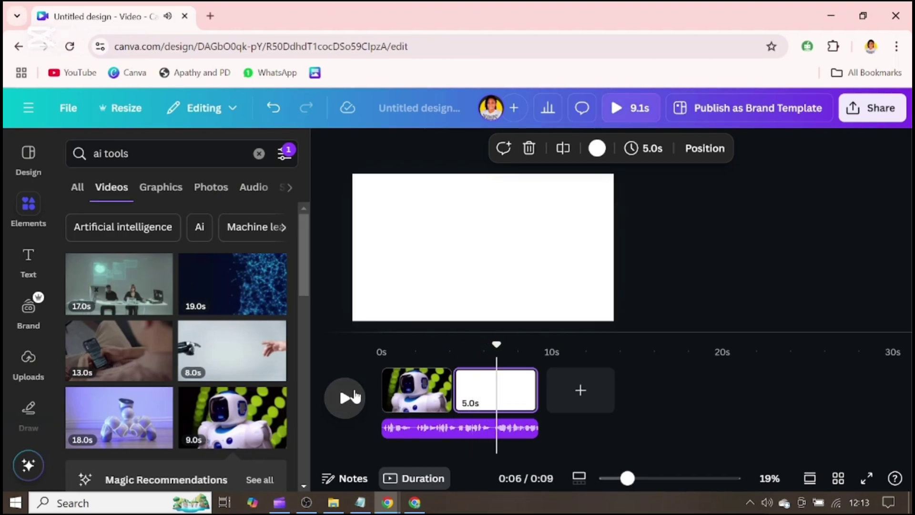
Replace the 'ai tools' search with 'boring' and show only video results.
click(259, 153)
text(boring)
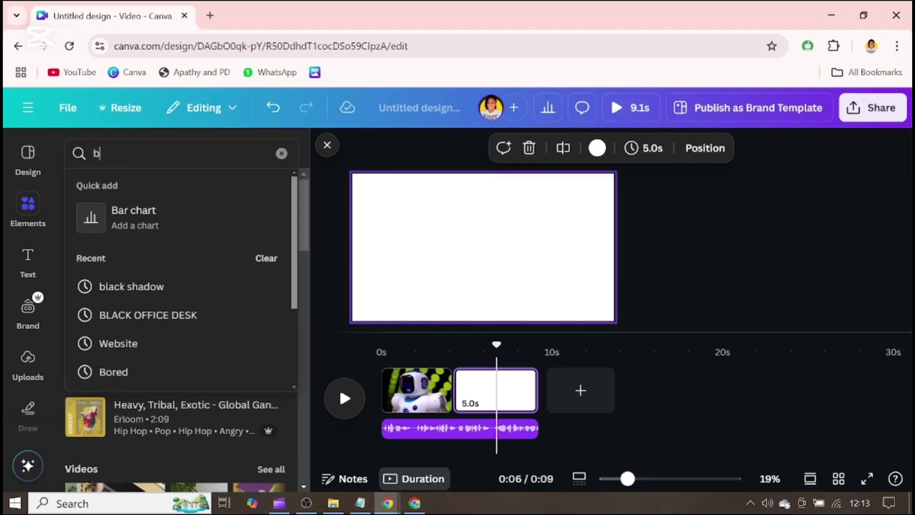
key(Return)
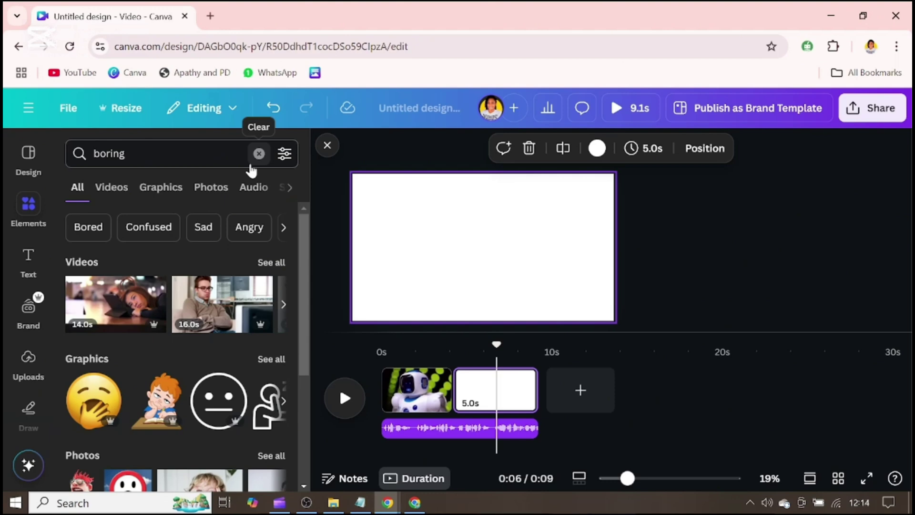
click(112, 188)
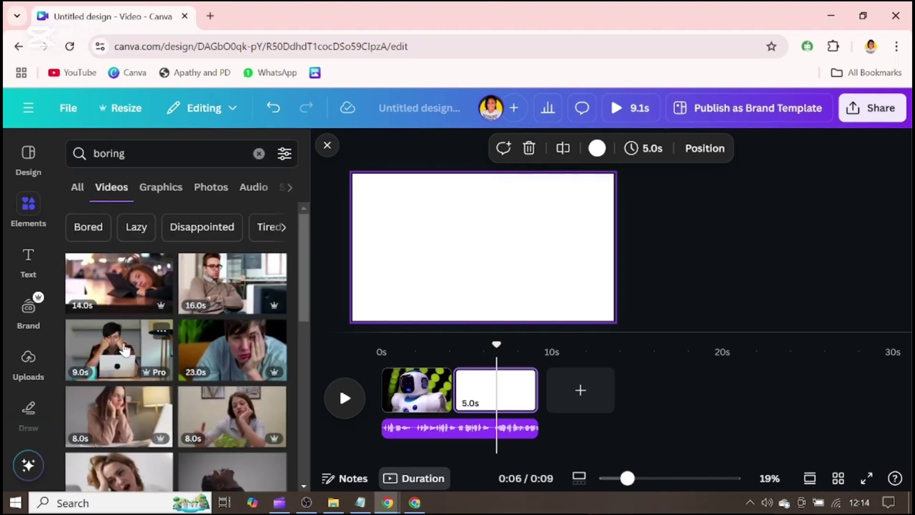
Try the 9-second and 14-second clips, then place the 21-second office video on page 2.
click(127, 350)
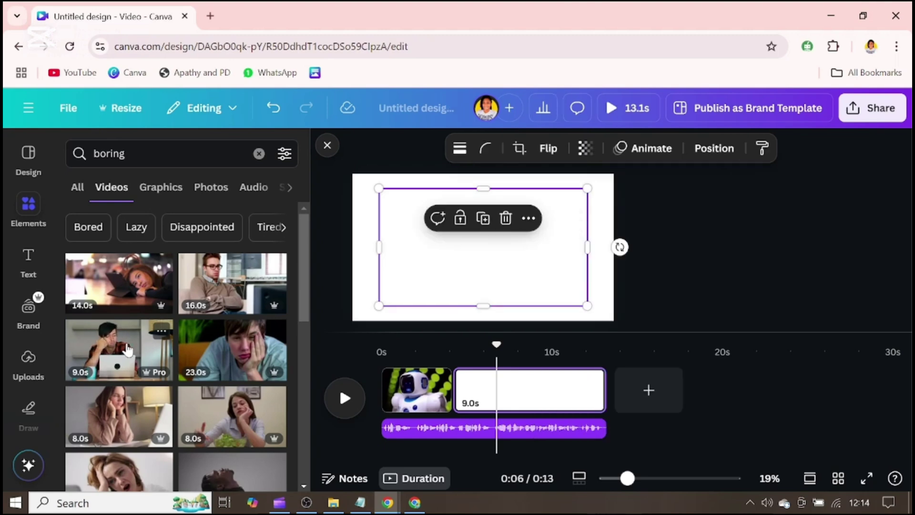
click(505, 218)
click(147, 294)
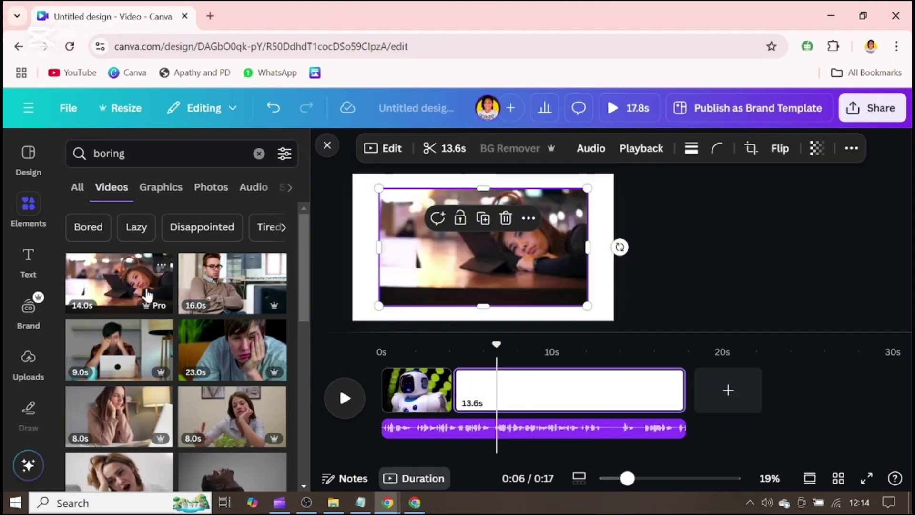
key(Delete)
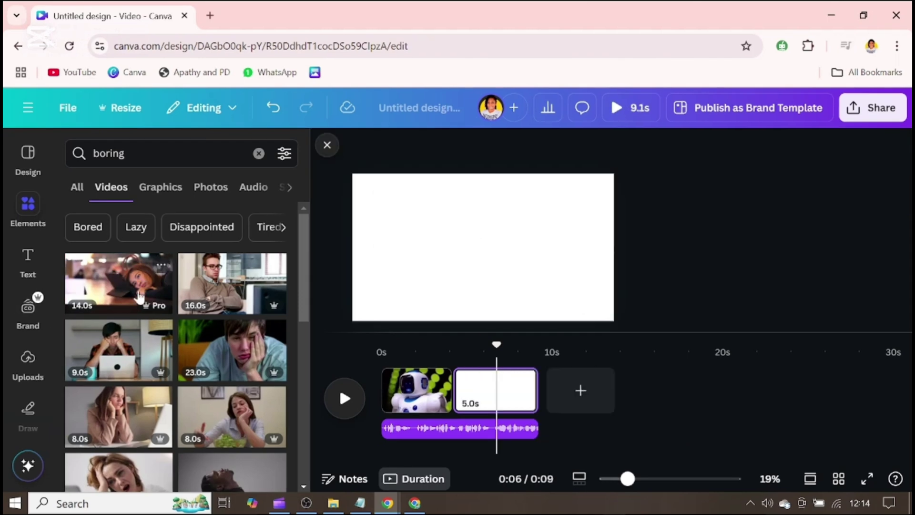
scroll(138, 297, down, 10)
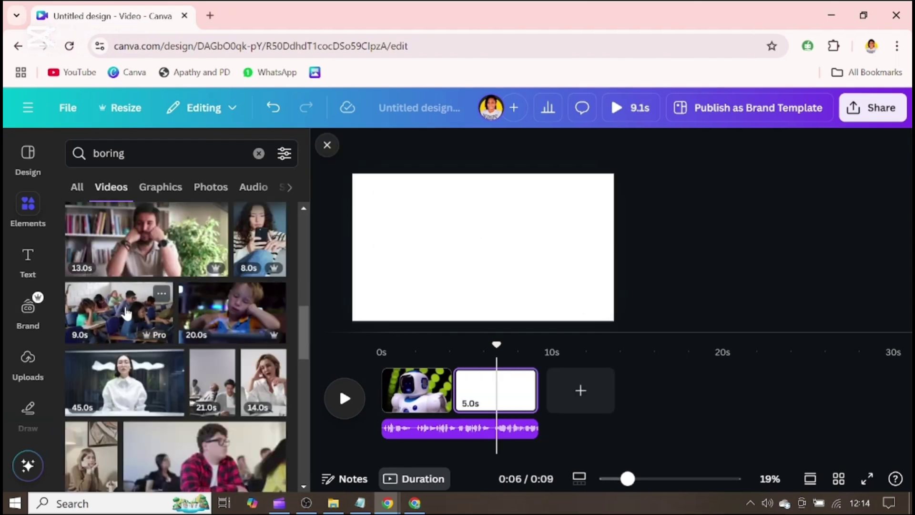
scroll(125, 316, down, 10)
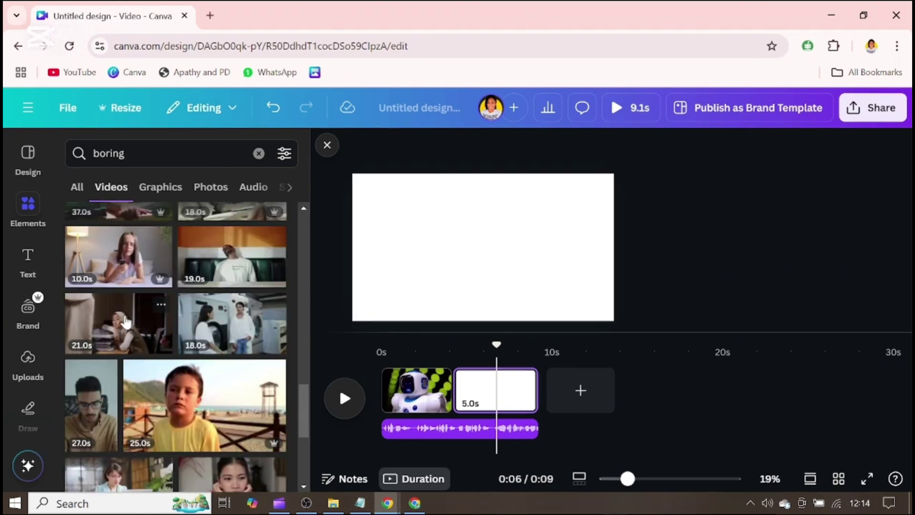
click(126, 322)
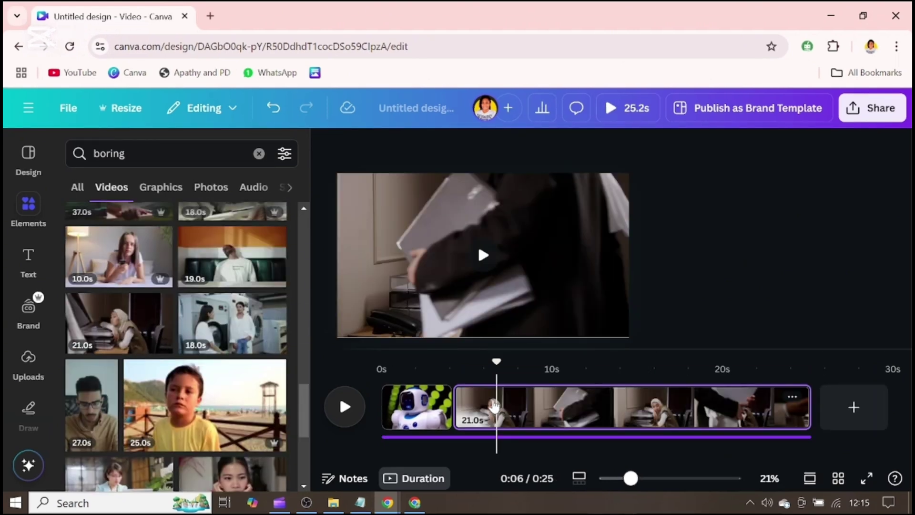
Split the office clip at 2.4 seconds, delete the 18.5-second remainder, and add a blank page.
click(495, 408)
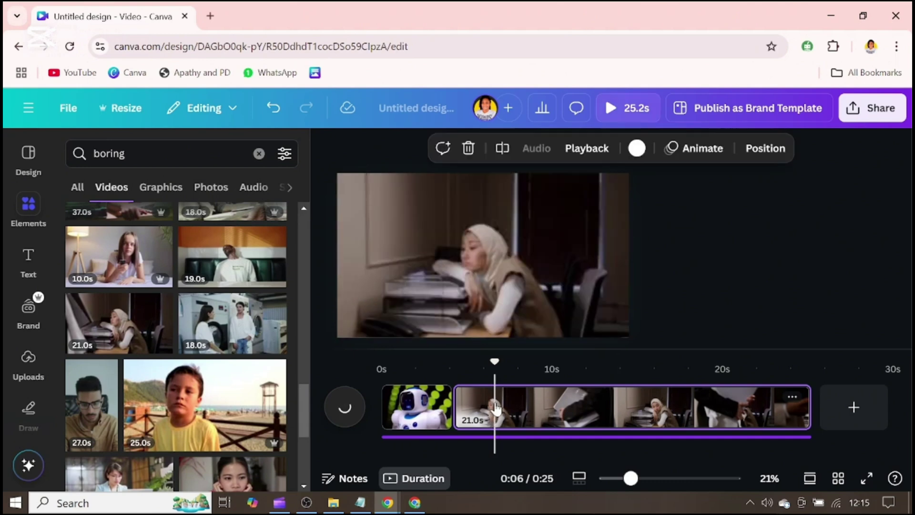
key(s)
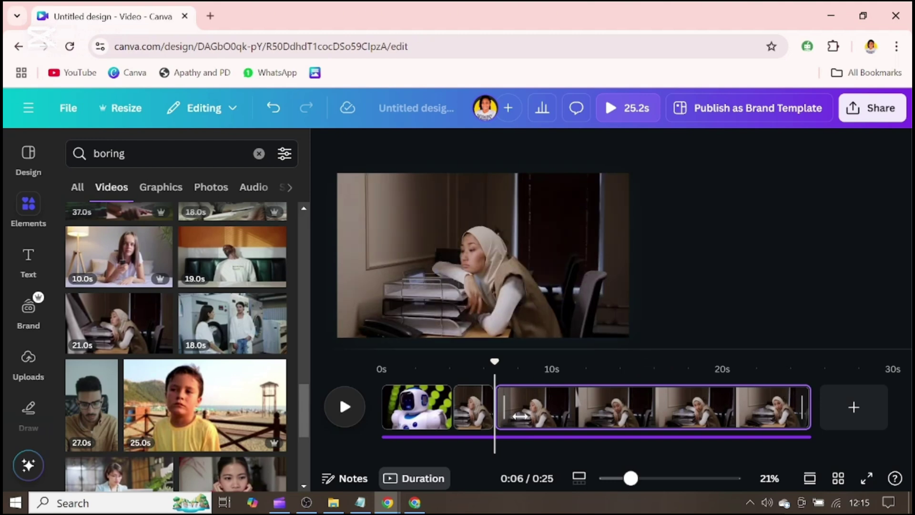
click(559, 406)
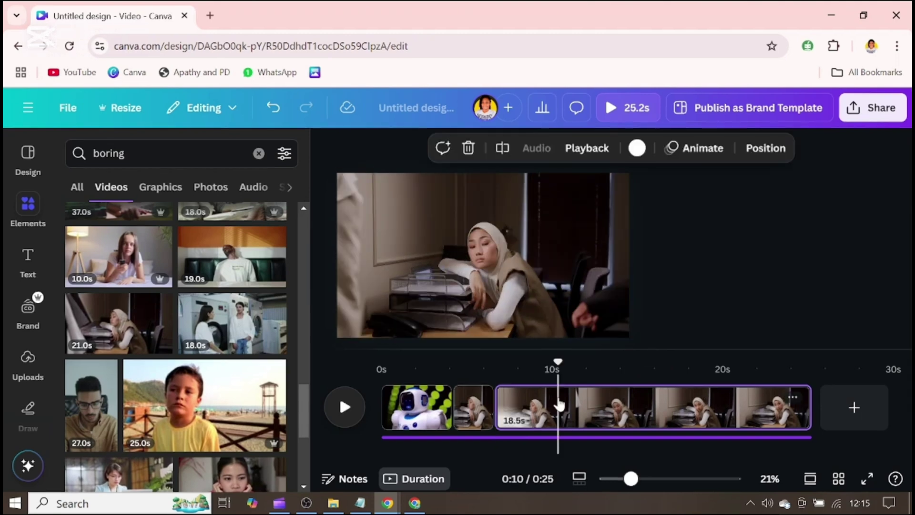
key(Delete)
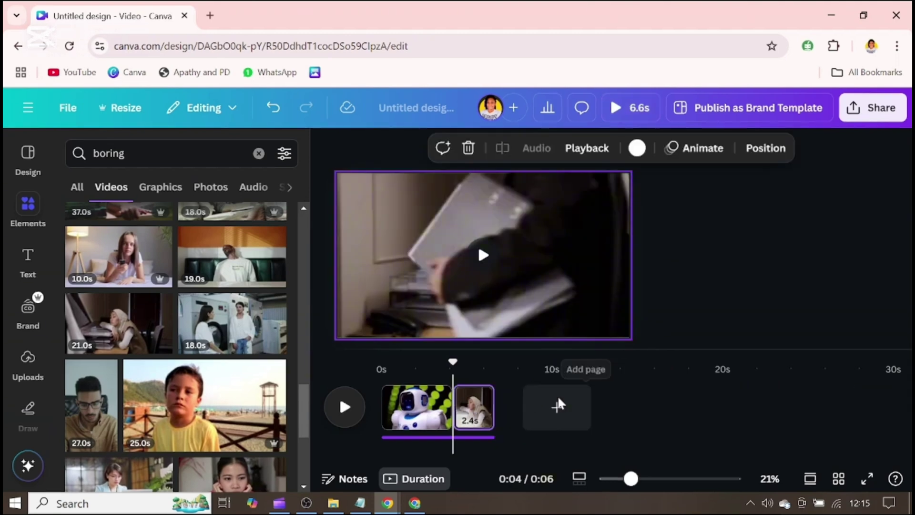
click(529, 409)
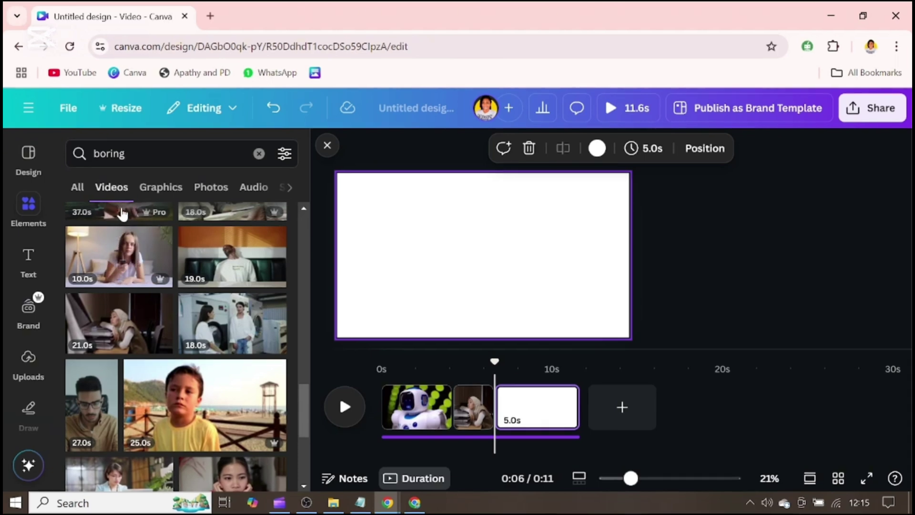
Place the 19-second seated-man video on page 3 and reposition it on the page.
click(182, 248)
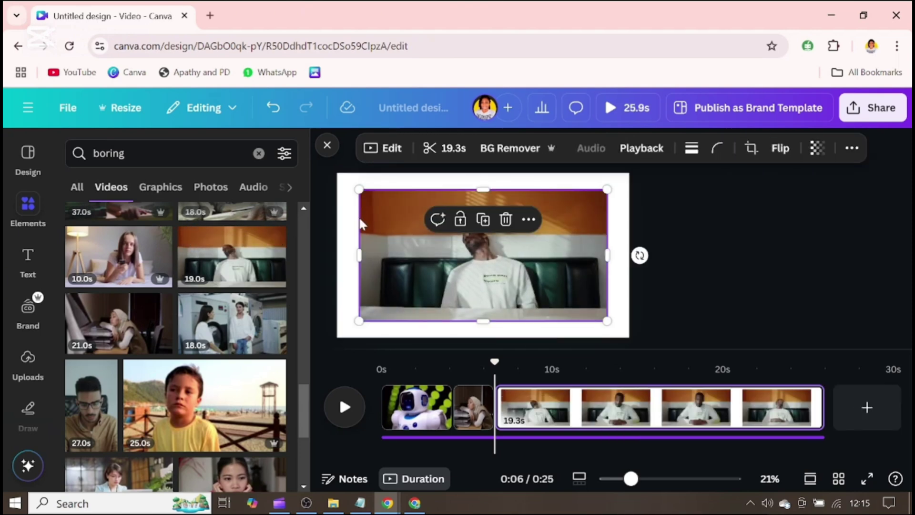
drag(417, 214, 388, 197)
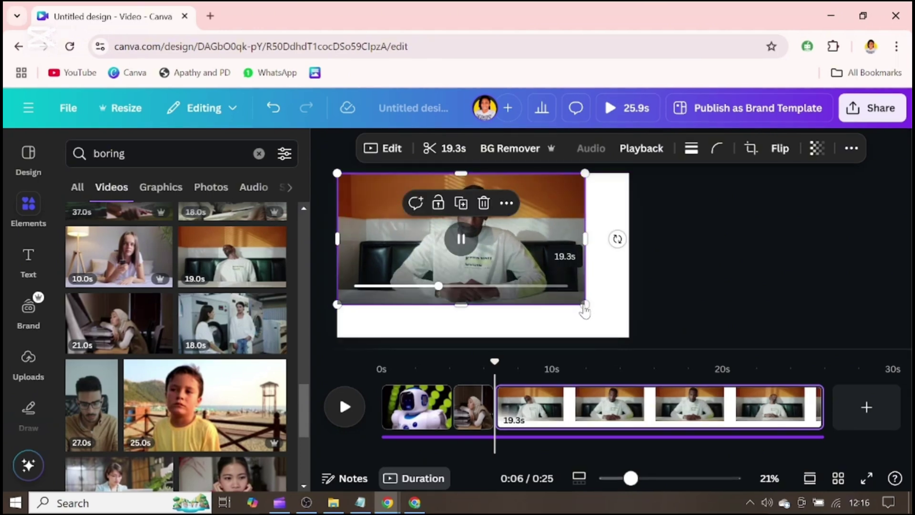
click(506, 203)
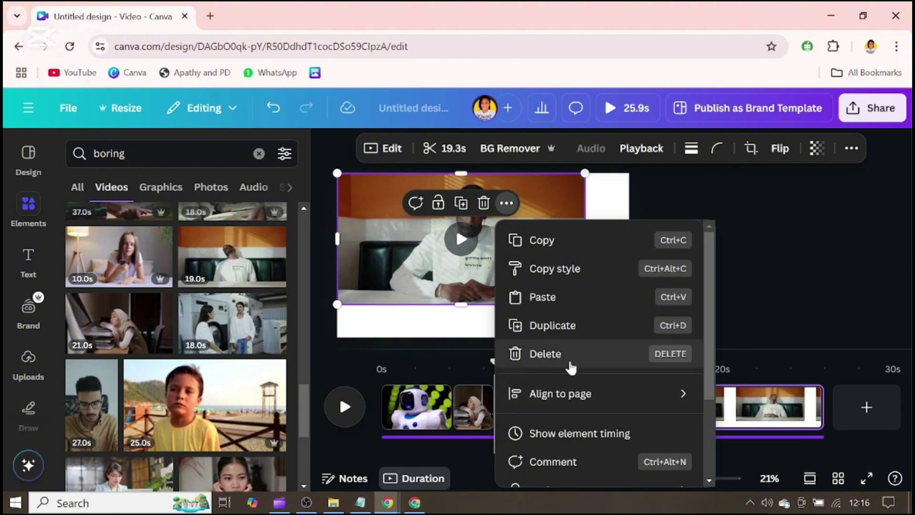
scroll(572, 370, down, 3)
Set the seated-man video as the page background, then append five blank 5-second pages.
click(562, 437)
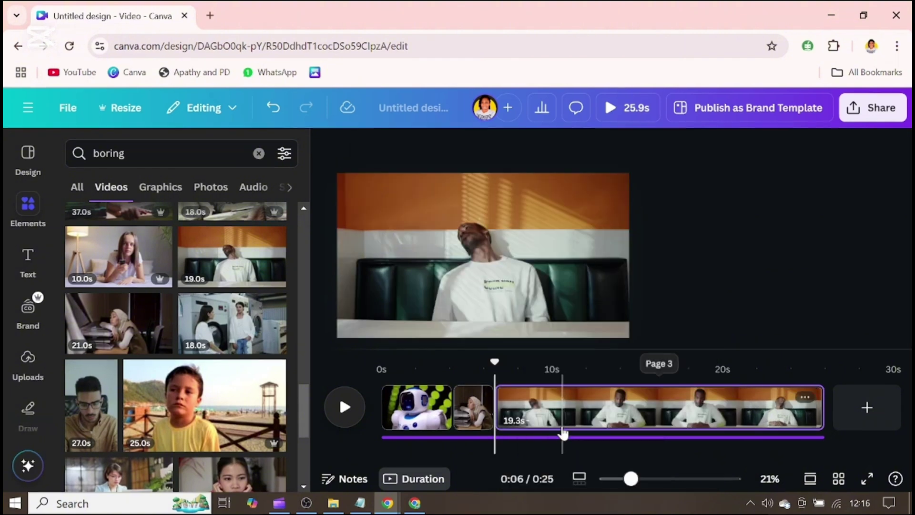
click(451, 407)
click(866, 407)
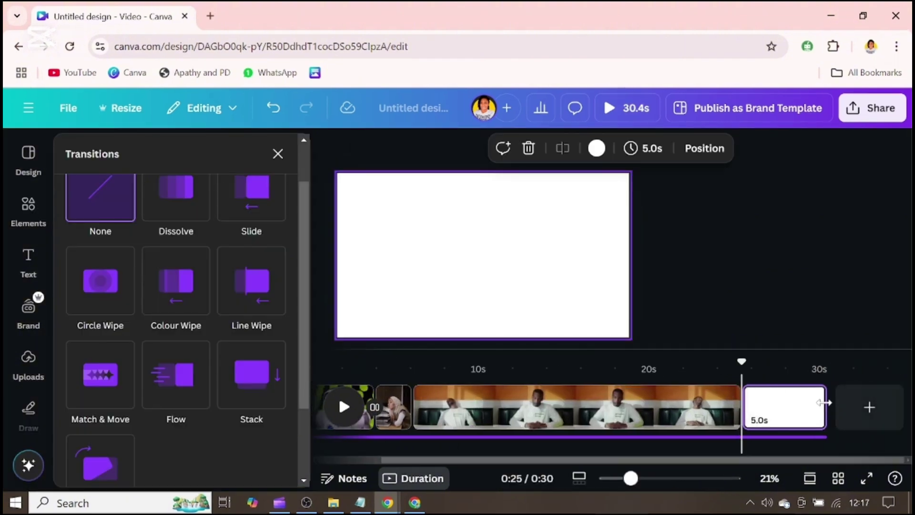
click(853, 409)
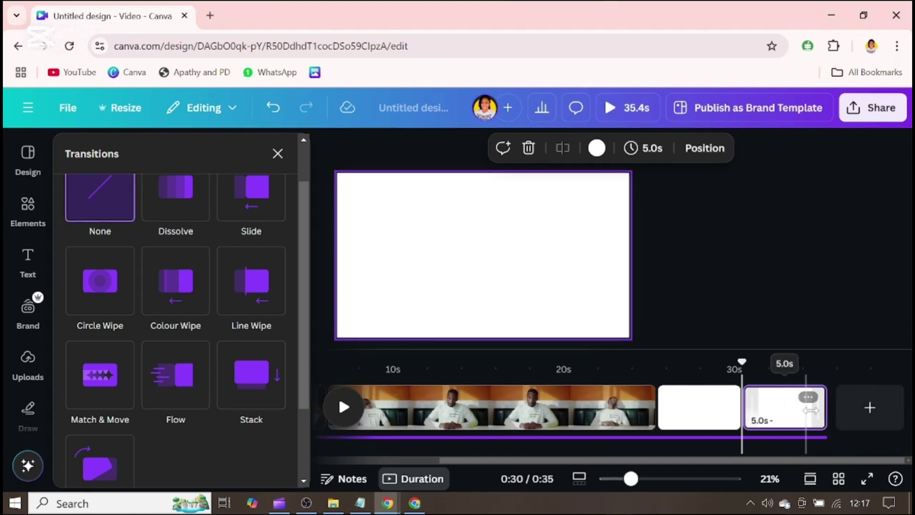
click(852, 406)
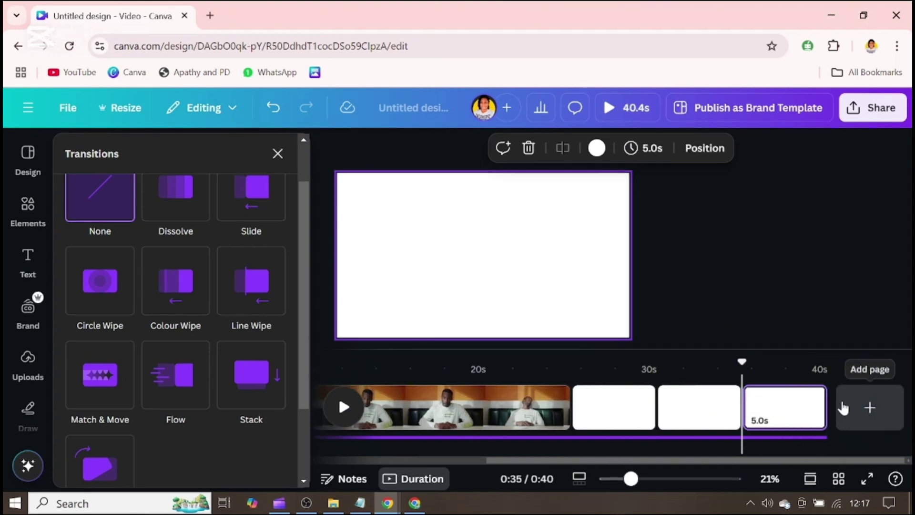
click(852, 401)
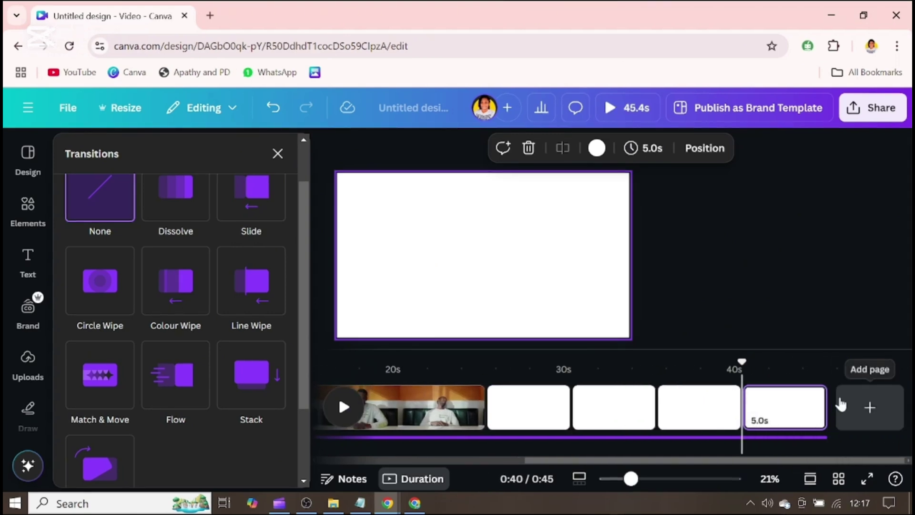
click(846, 402)
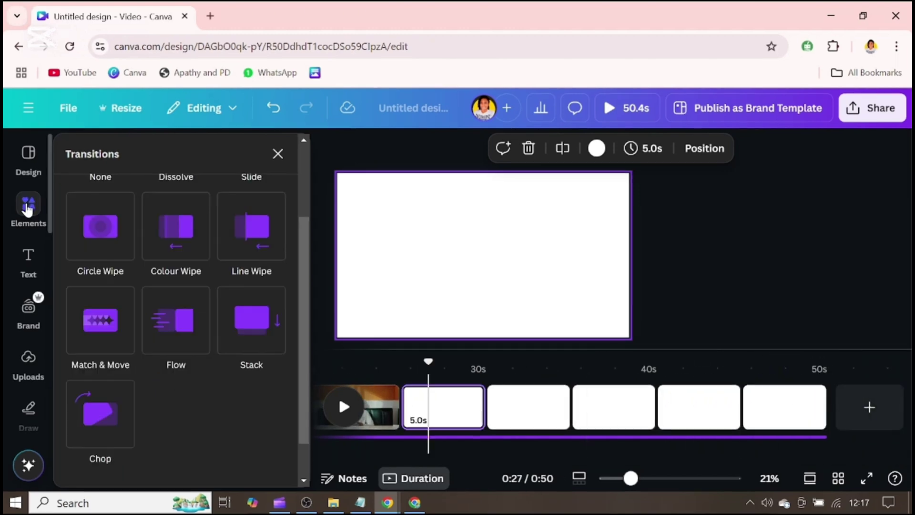
click(28, 208)
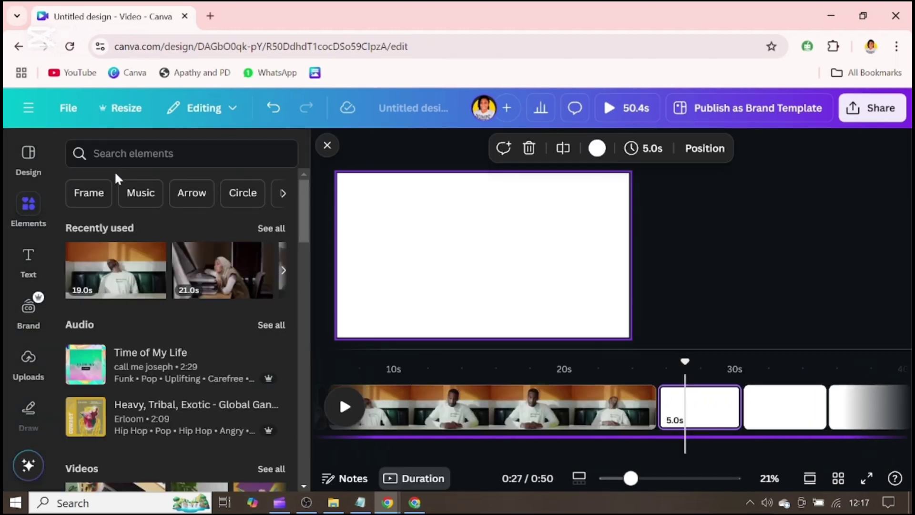
Rerun the 'ai tools' search, filter to free photos, and add the robot photo to the blank page.
click(110, 157)
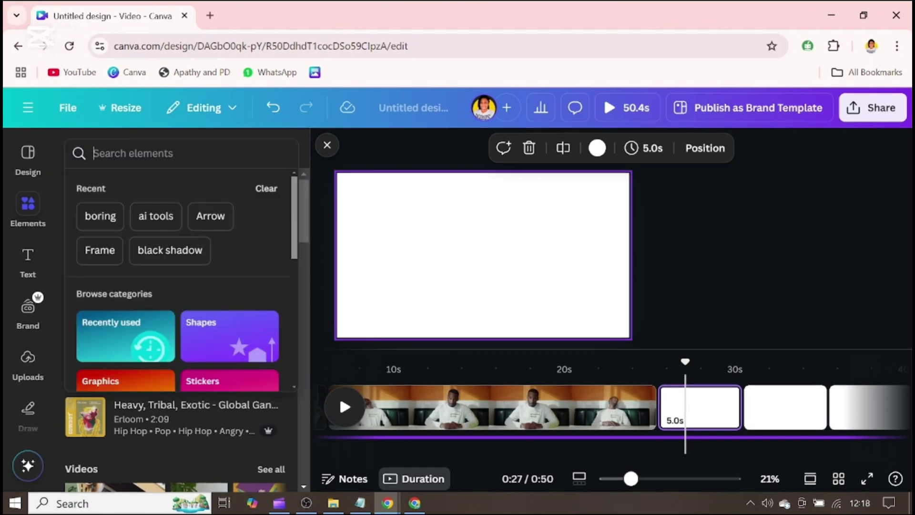
click(154, 218)
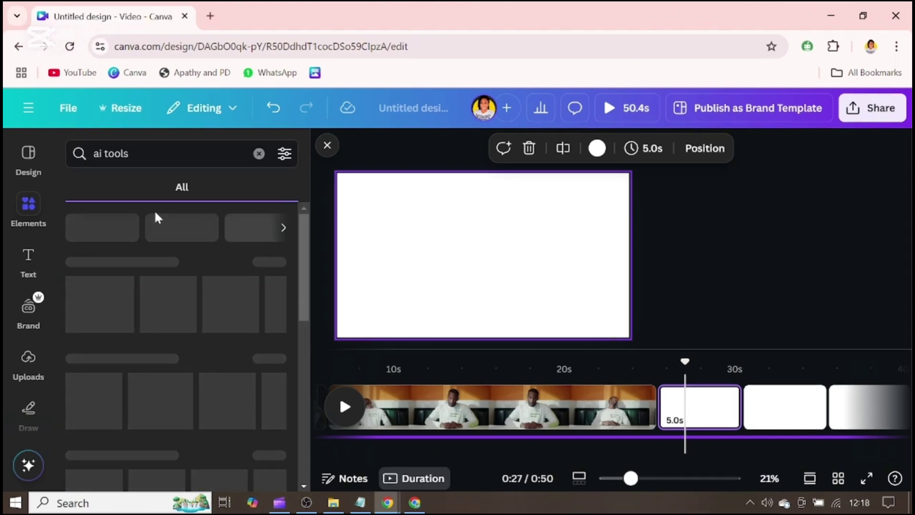
click(210, 193)
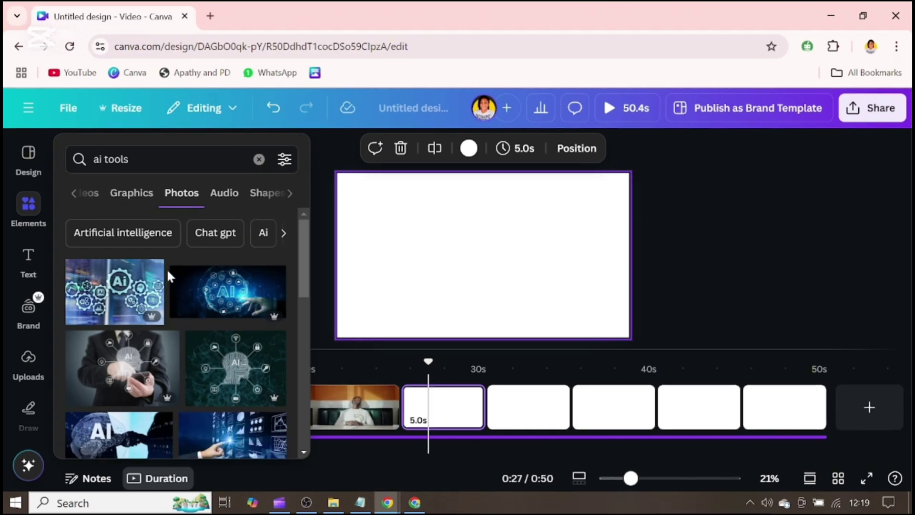
click(281, 161)
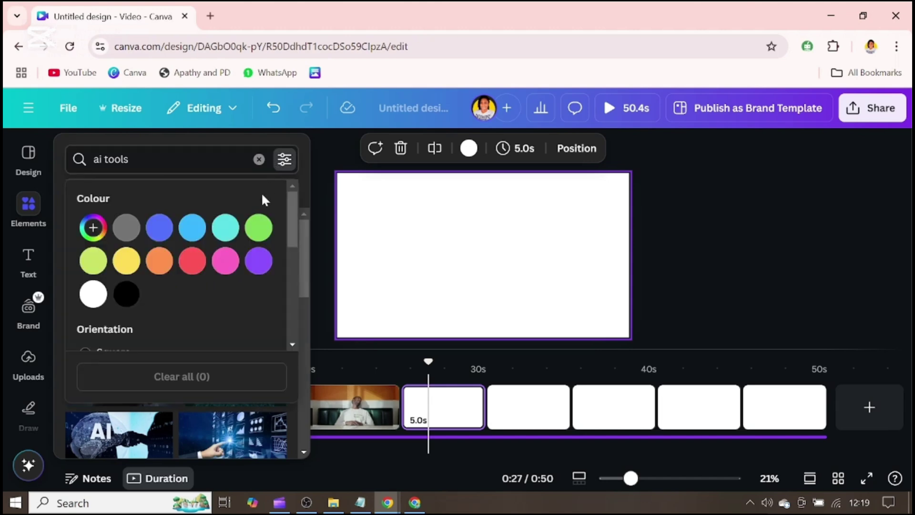
scroll(227, 258, down, 5)
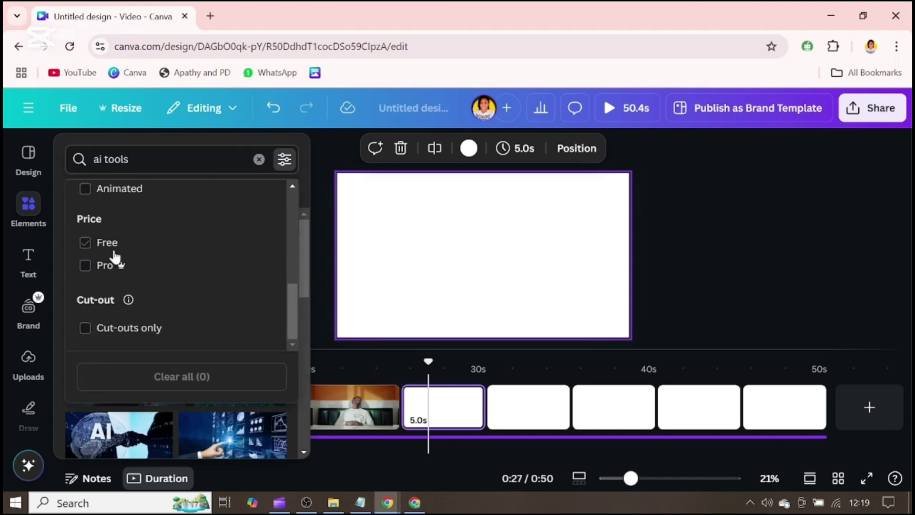
click(84, 246)
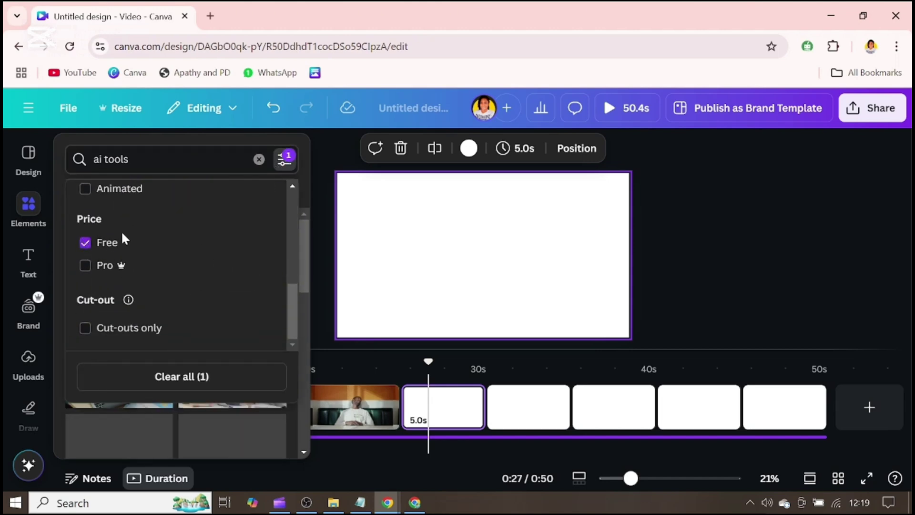
click(326, 186)
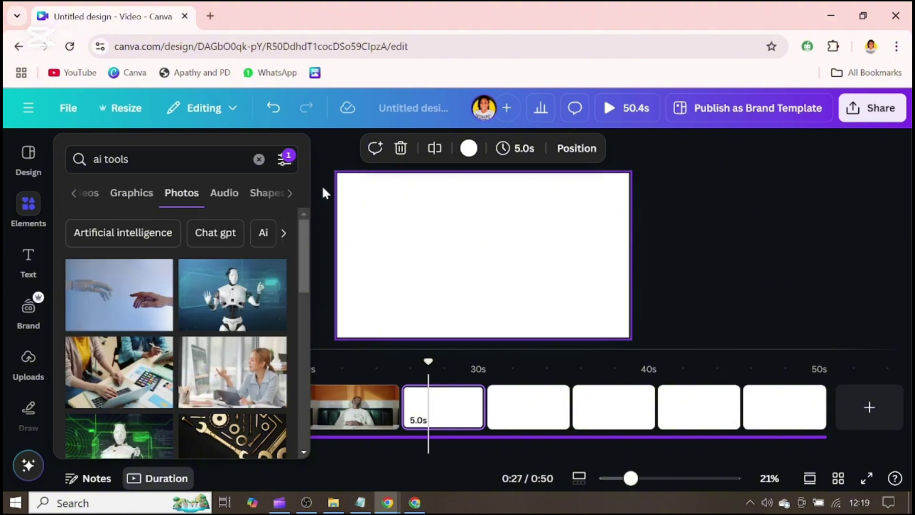
click(245, 296)
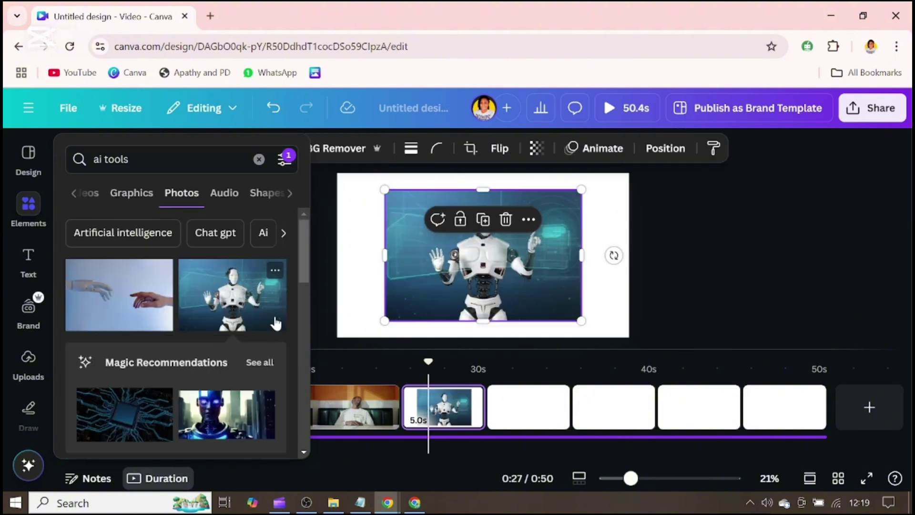
Stretch the robot photo over its page and apply the Digital enter animation.
drag(567, 315, 570, 289)
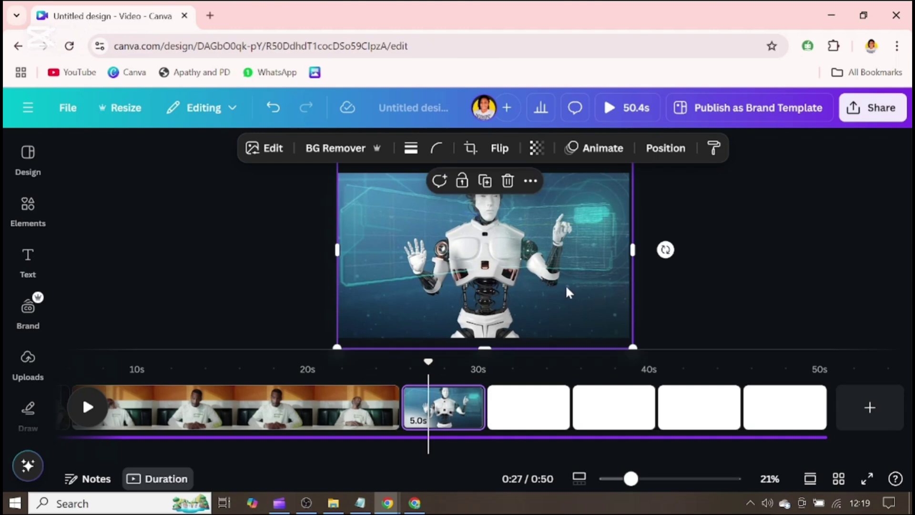
click(592, 152)
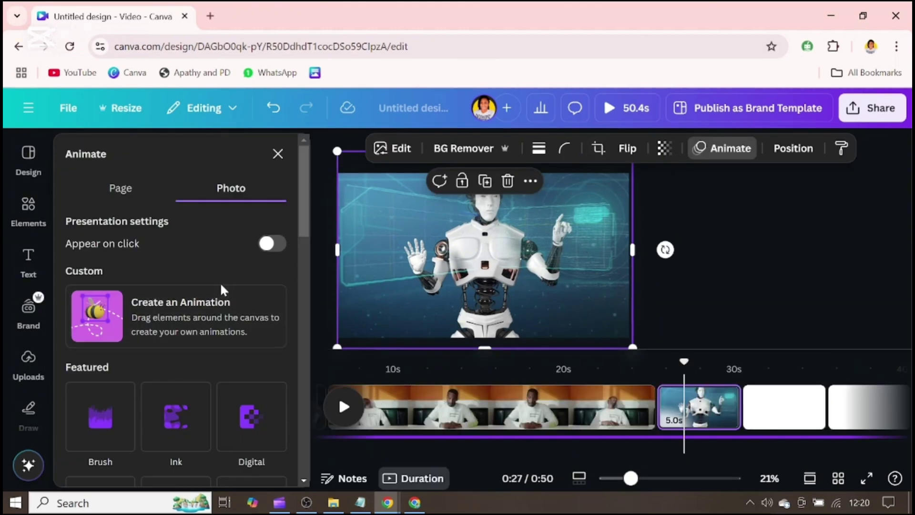
scroll(224, 305, down, 4)
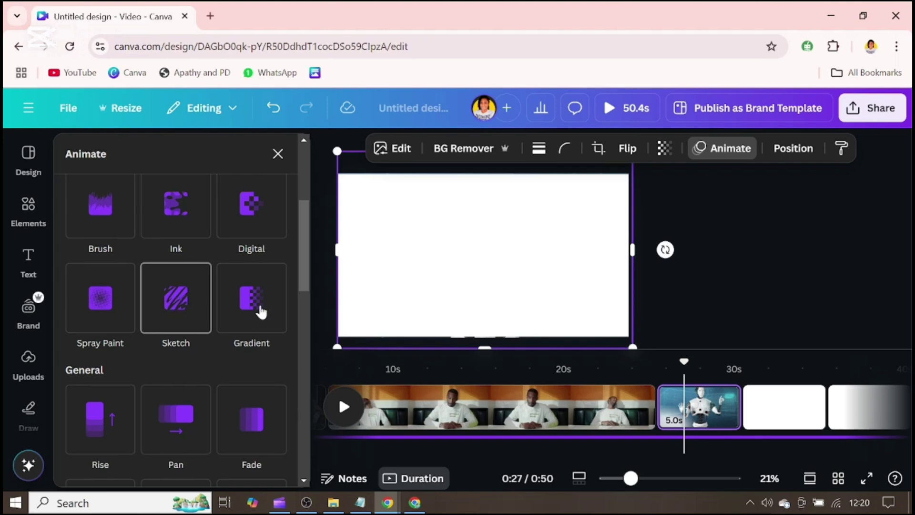
click(254, 229)
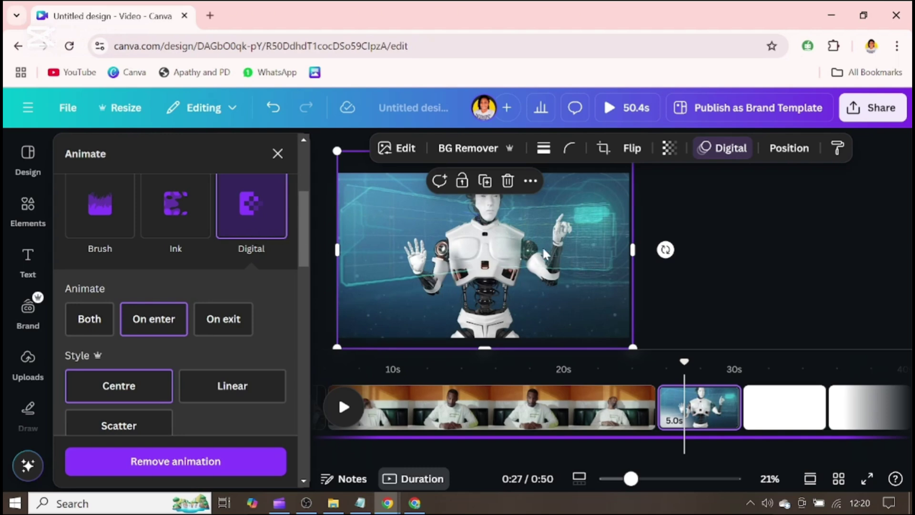
click(478, 404)
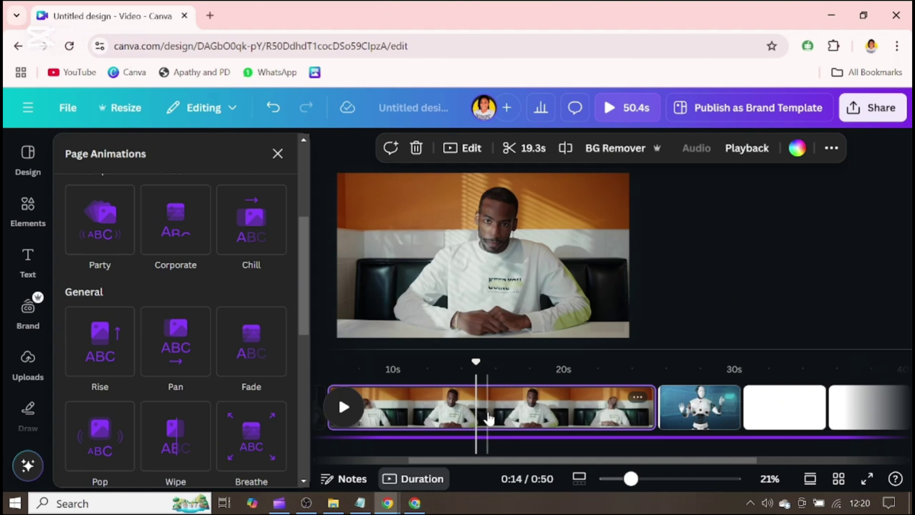
Split the man's clip at the playhead and trim the second part until 3.6 seconds remain.
key(s)
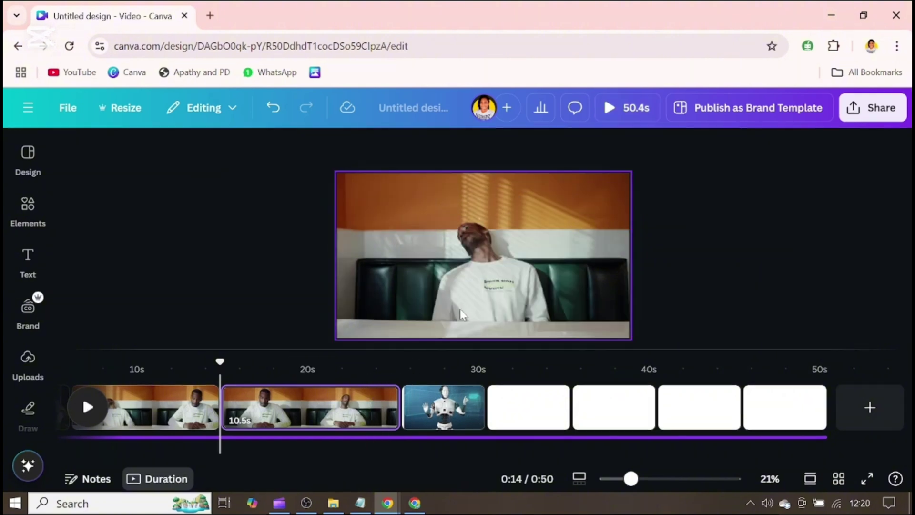
click(461, 312)
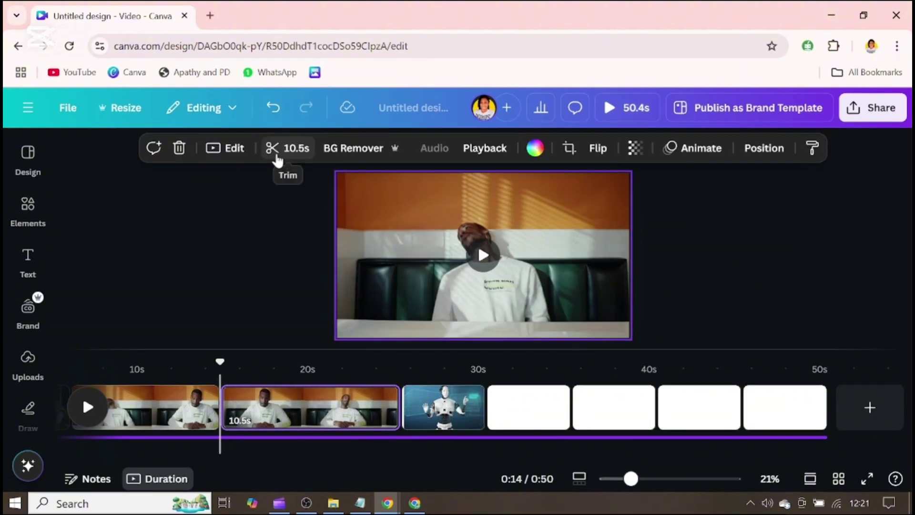
click(285, 152)
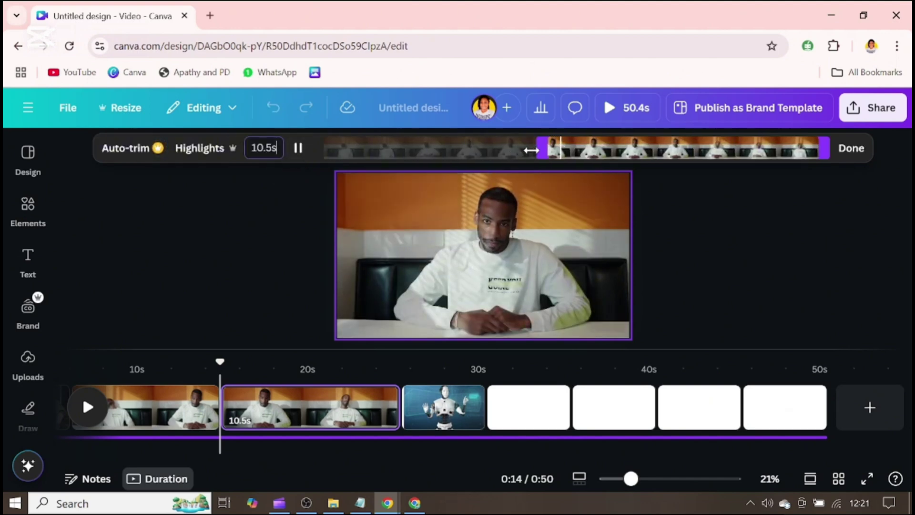
click(573, 147)
drag(573, 148, 395, 155)
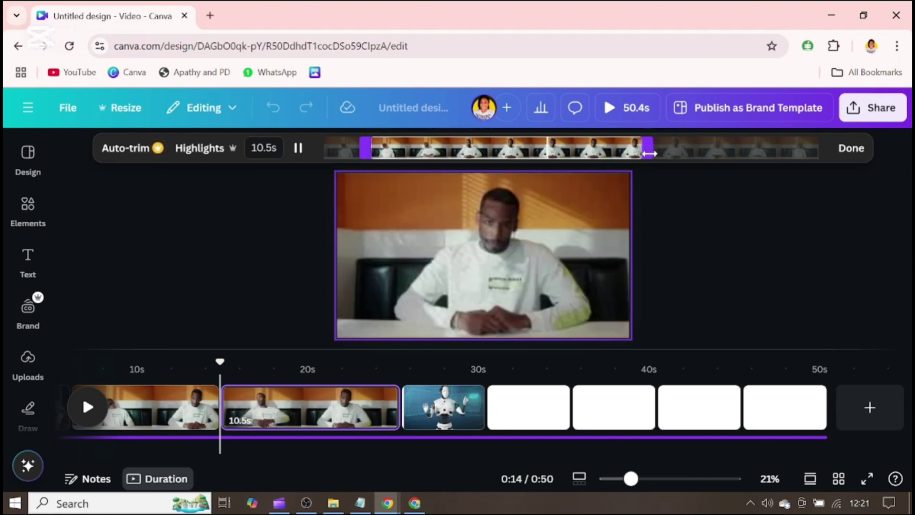
drag(649, 150, 606, 162)
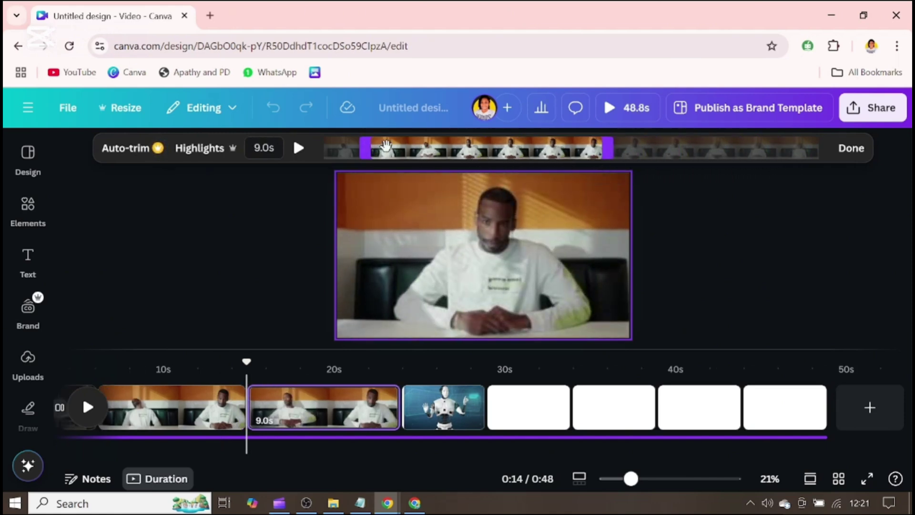
drag(364, 149, 553, 147)
drag(612, 147, 669, 148)
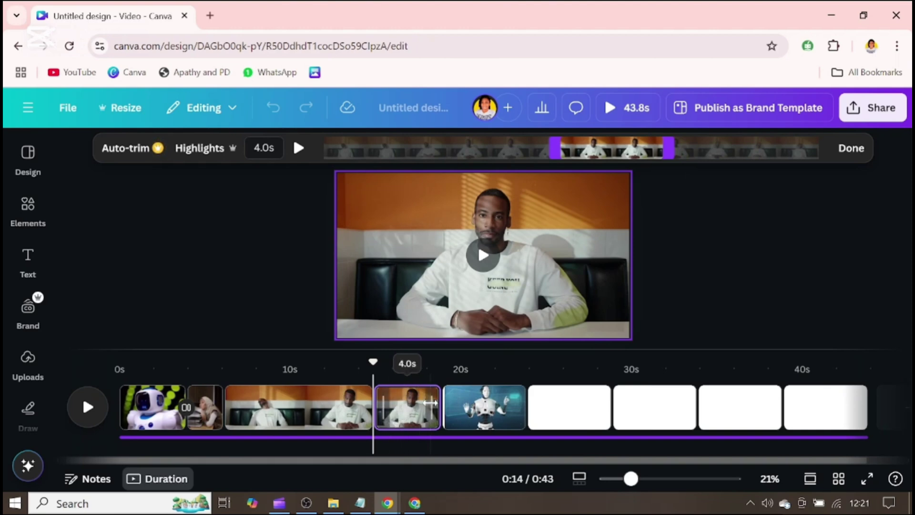
drag(667, 145, 709, 148)
drag(554, 149, 519, 155)
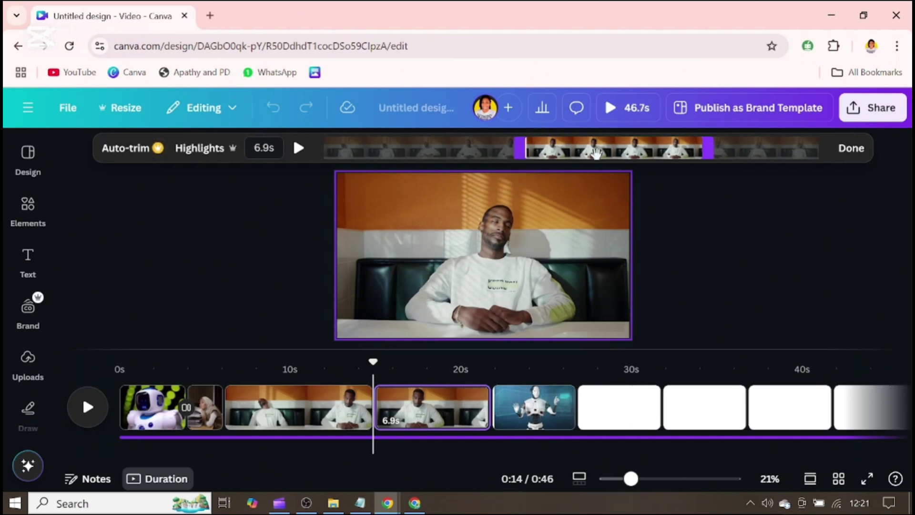
drag(709, 148, 621, 155)
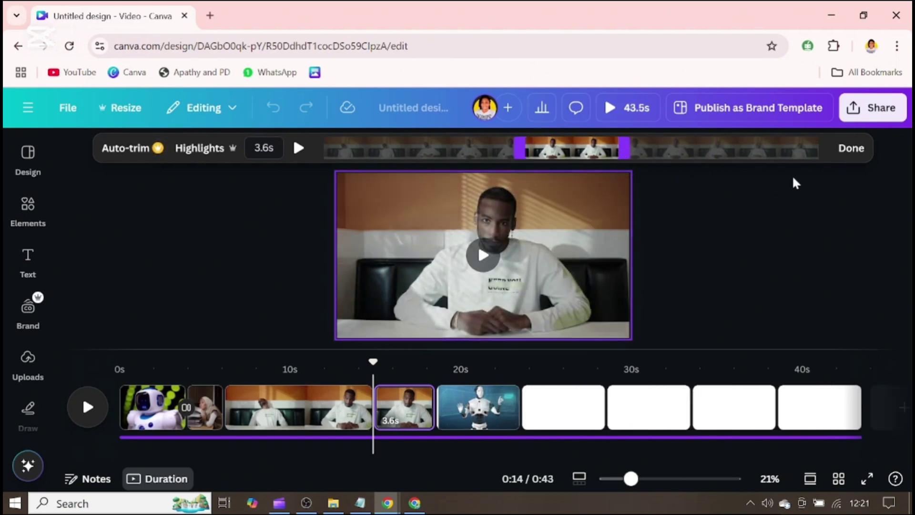
click(843, 157)
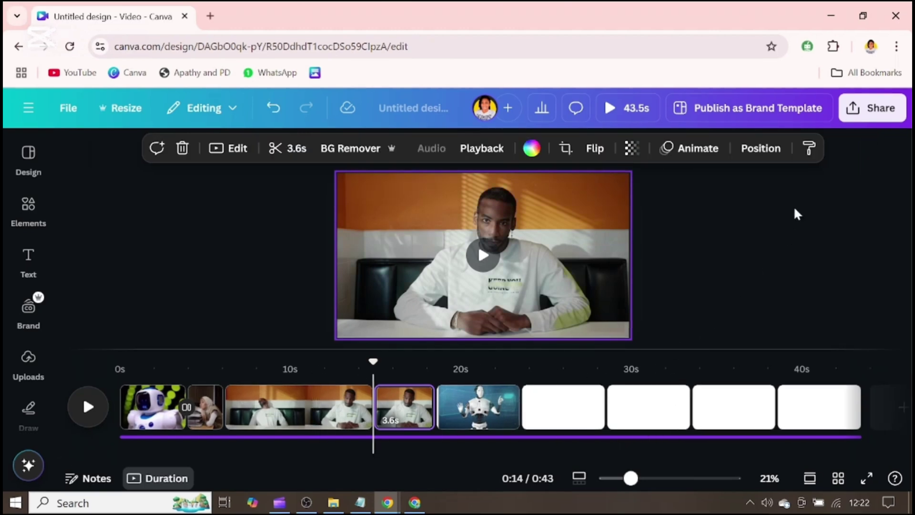
Download an MP4 Video at 4K (UHD) quality with all 9 pages in one file.
click(876, 116)
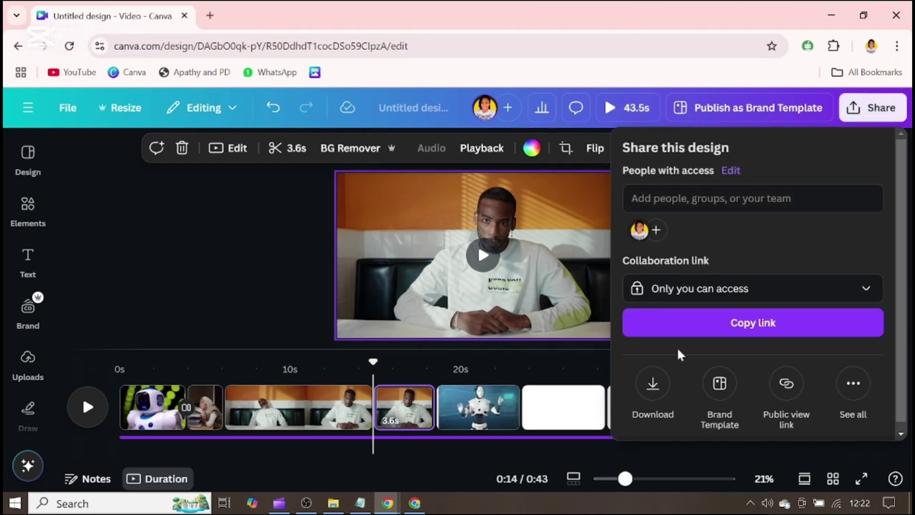
click(653, 384)
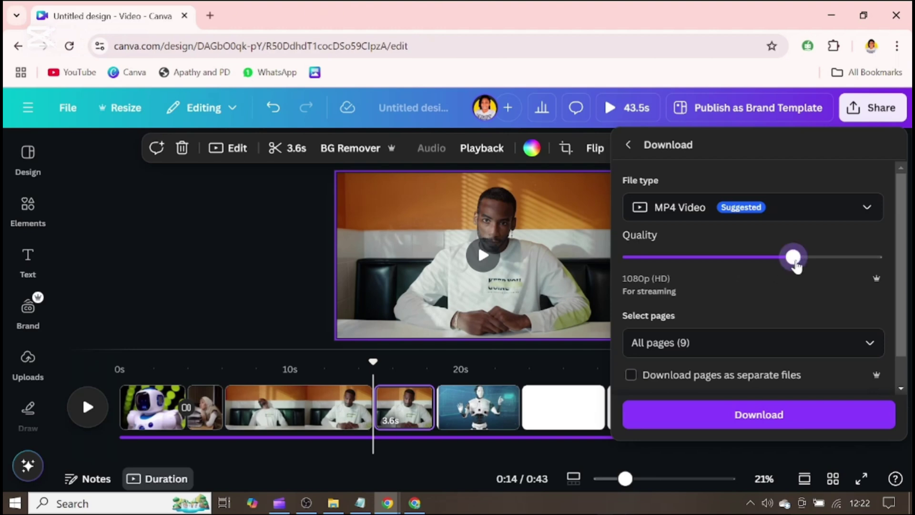
drag(796, 265, 909, 282)
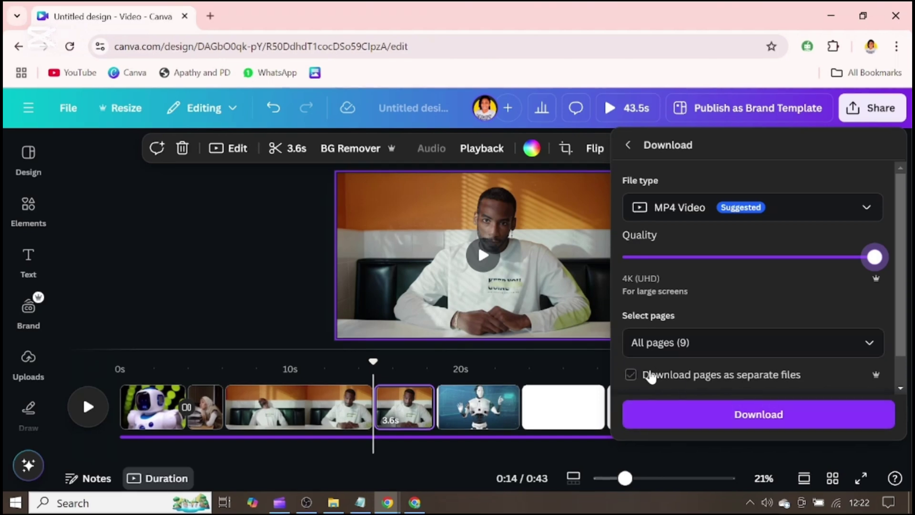
click(632, 375)
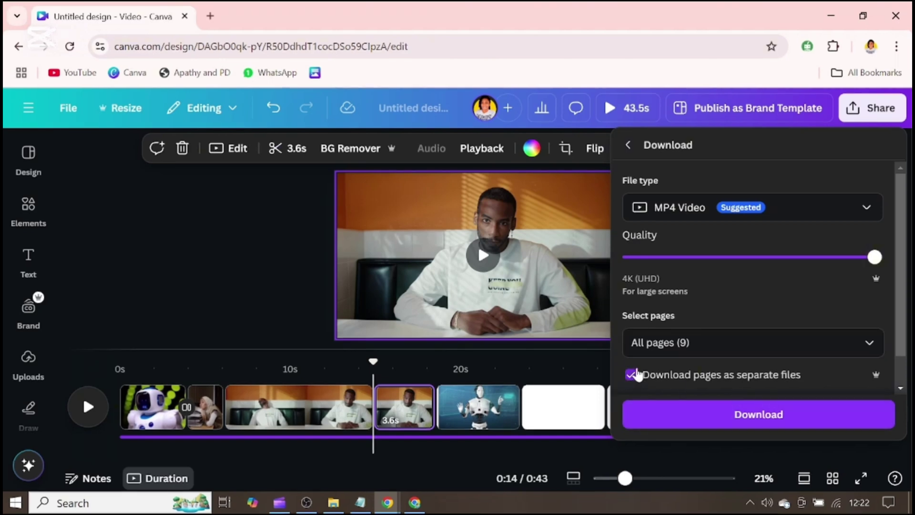
click(676, 344)
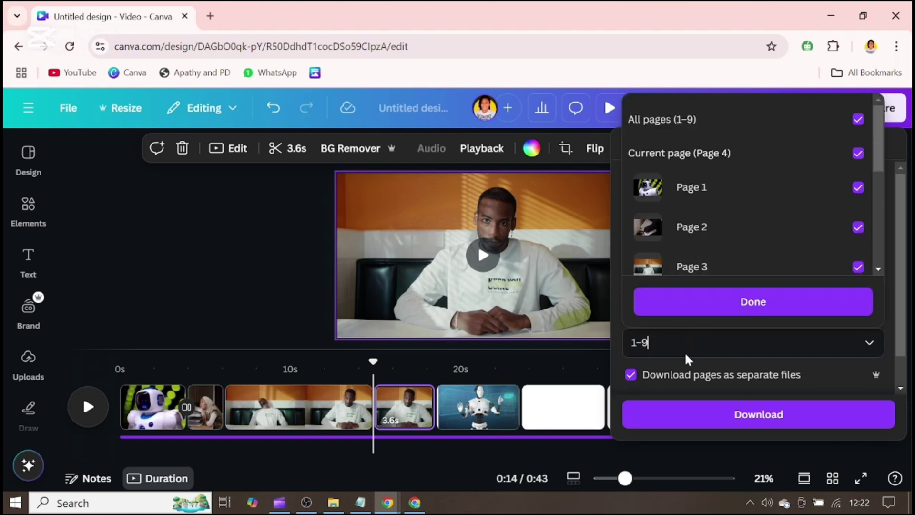
click(677, 344)
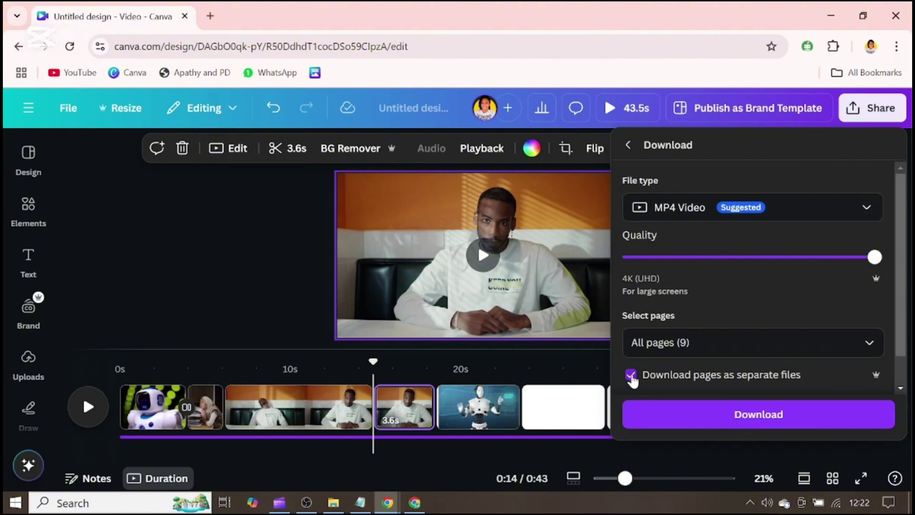
click(631, 375)
click(725, 413)
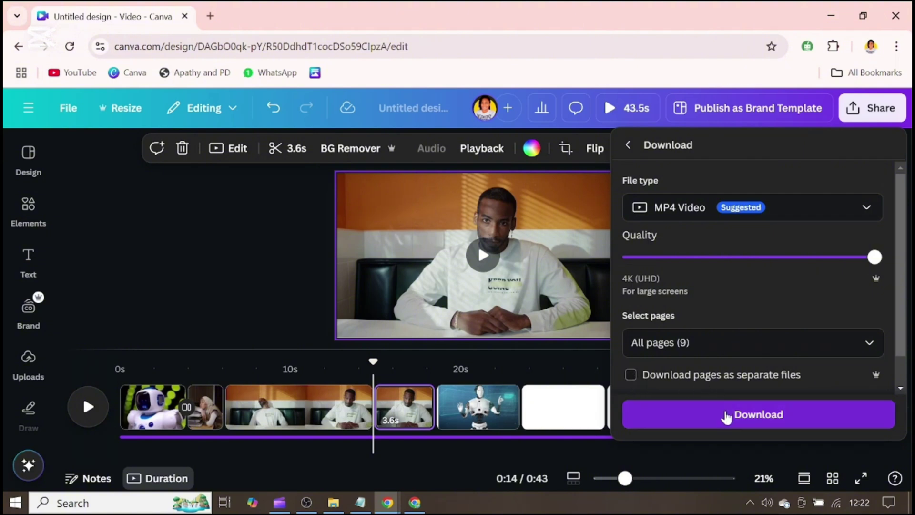